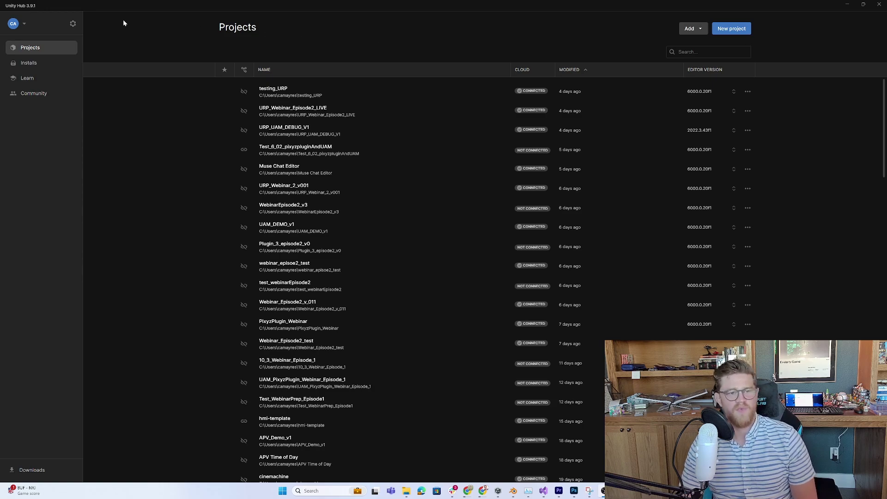
Step: Browse Unity Hub's Installs filters, Learn and Community pages, then return to Projects
click(33, 67)
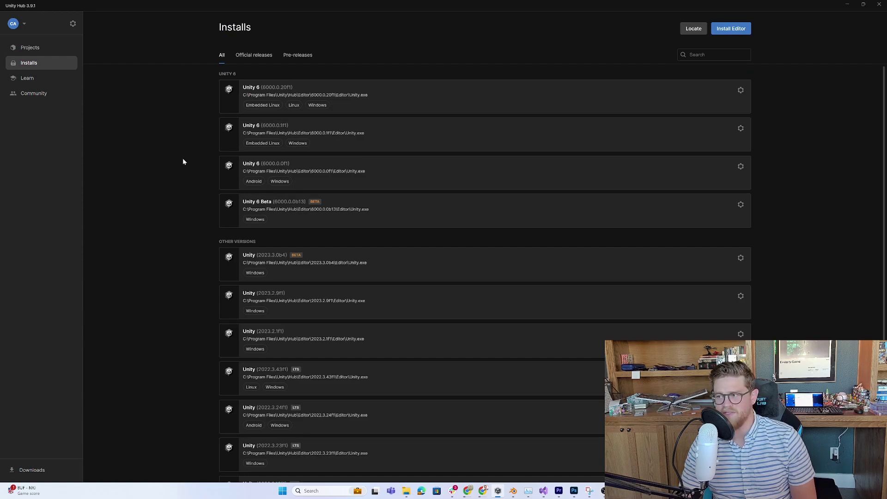
click(256, 57)
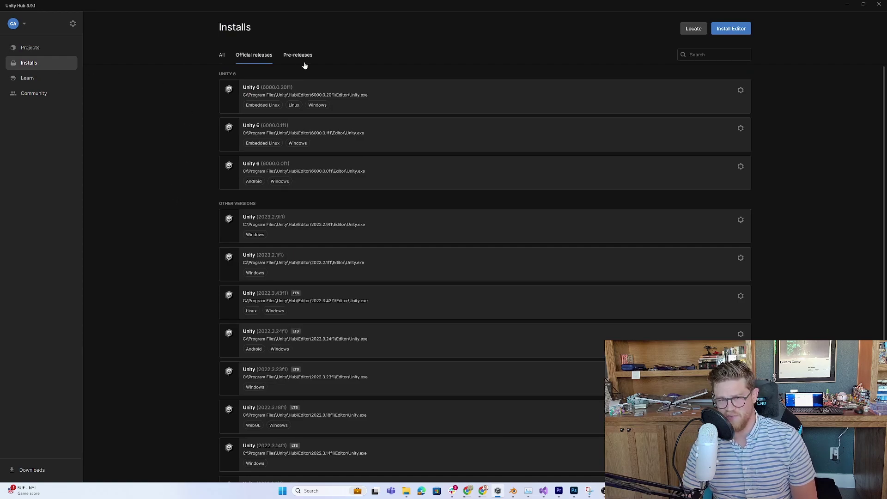
click(222, 54)
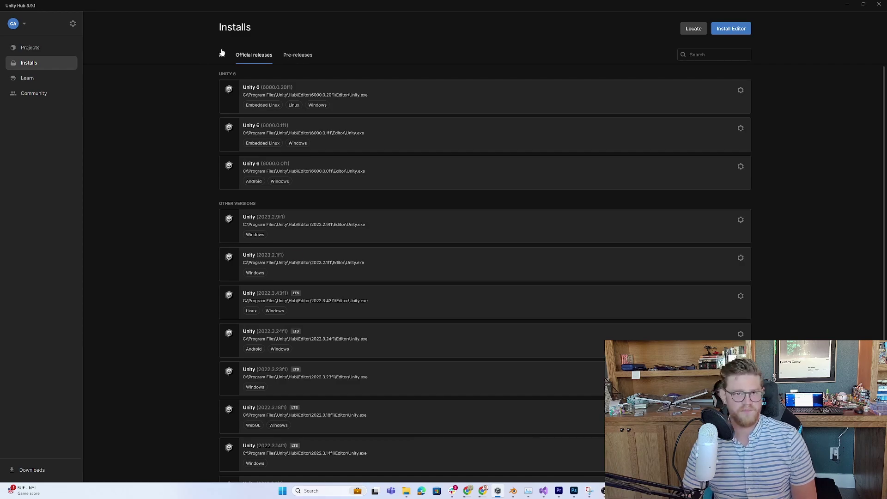
click(28, 78)
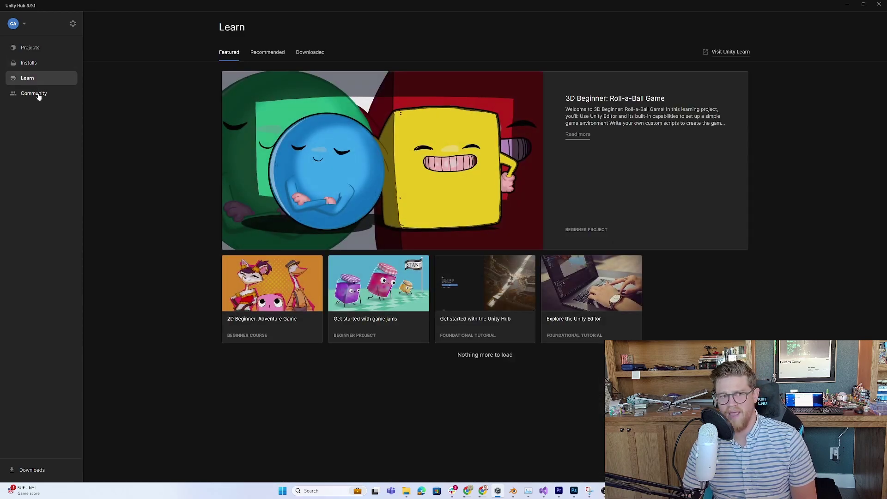
click(47, 94)
click(28, 63)
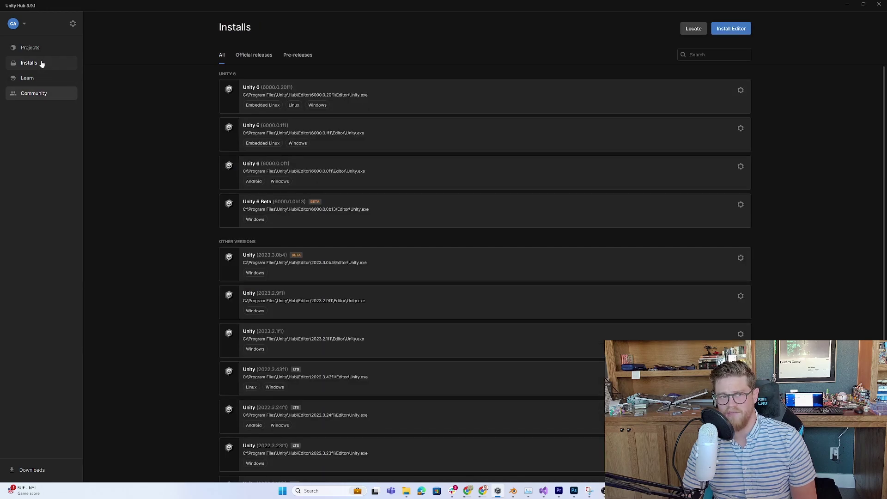
click(44, 51)
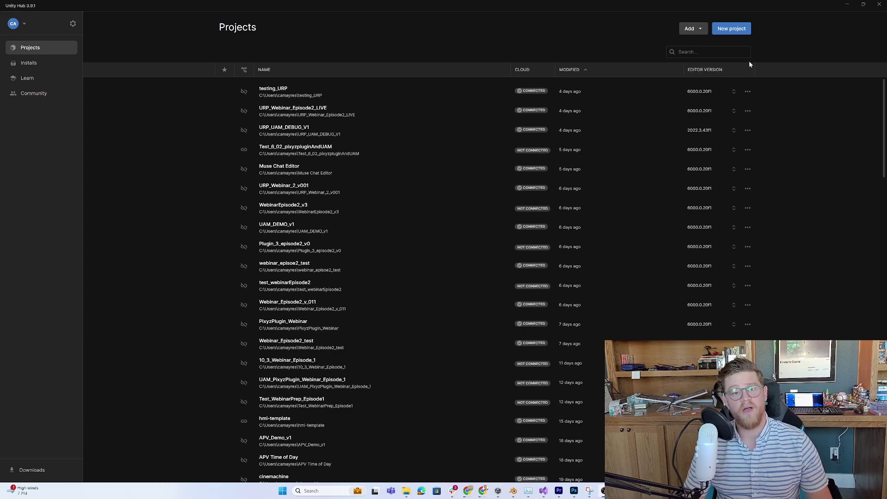
Step: Start a new project using Editor Version 6000.0.20f1
click(735, 30)
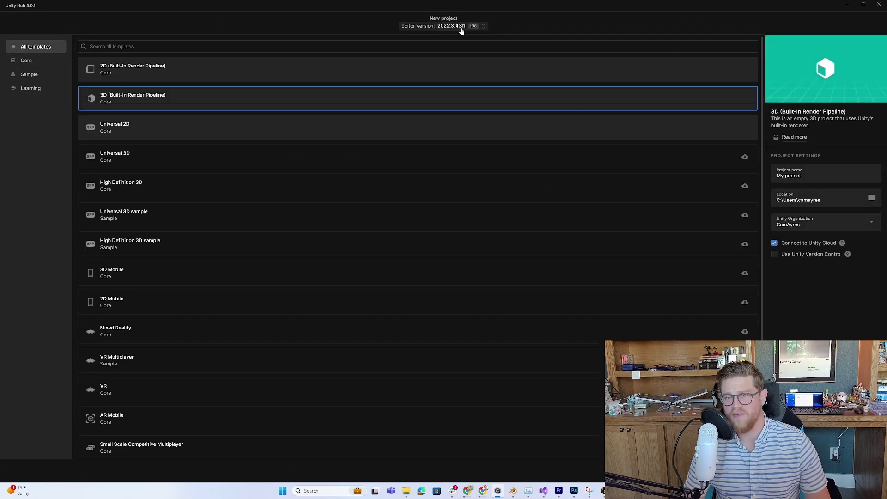
click(460, 28)
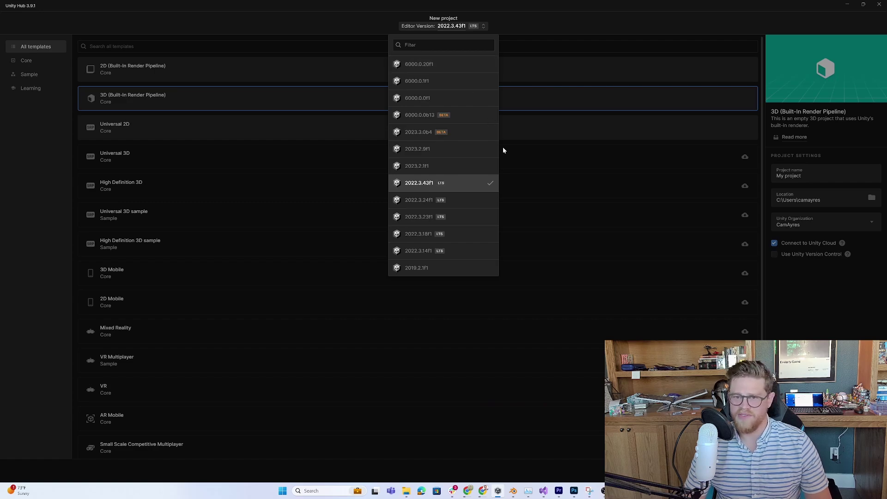
click(459, 66)
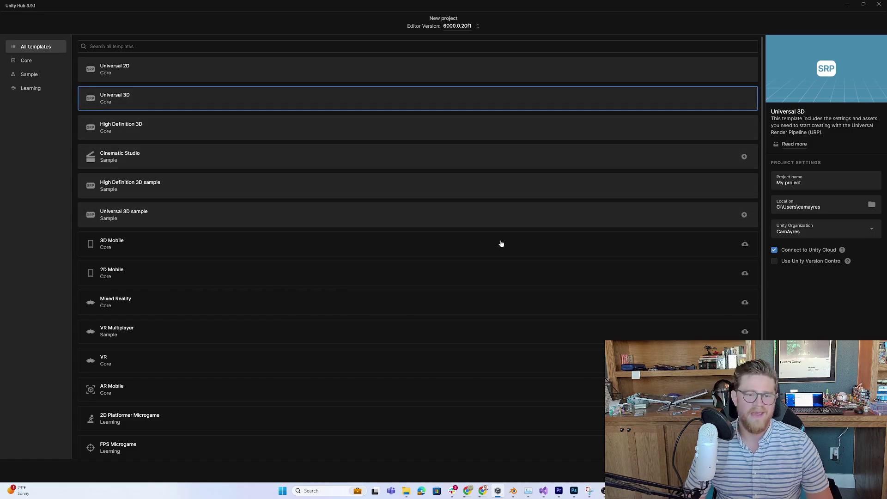
Step: Scroll the template list and preview the VR Multiplayer template details
scroll(503, 241, down, 1)
scroll(478, 192, down, 1)
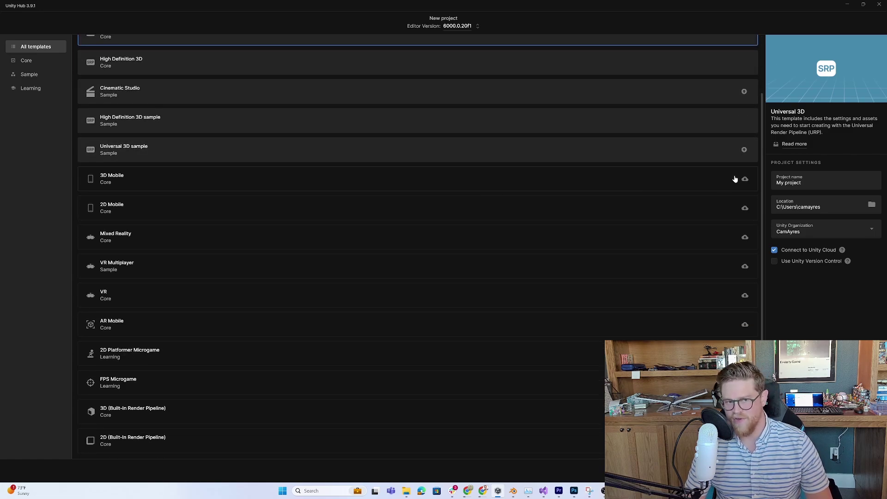
click(296, 272)
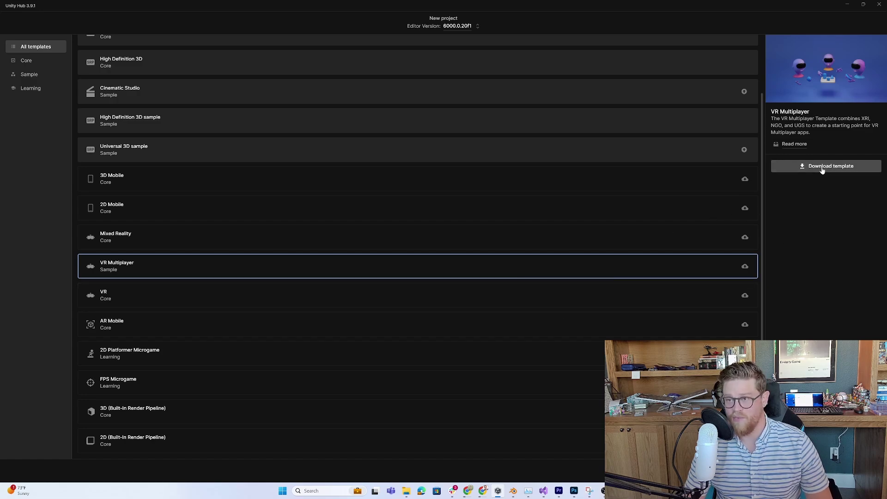
scroll(337, 248, up, 2)
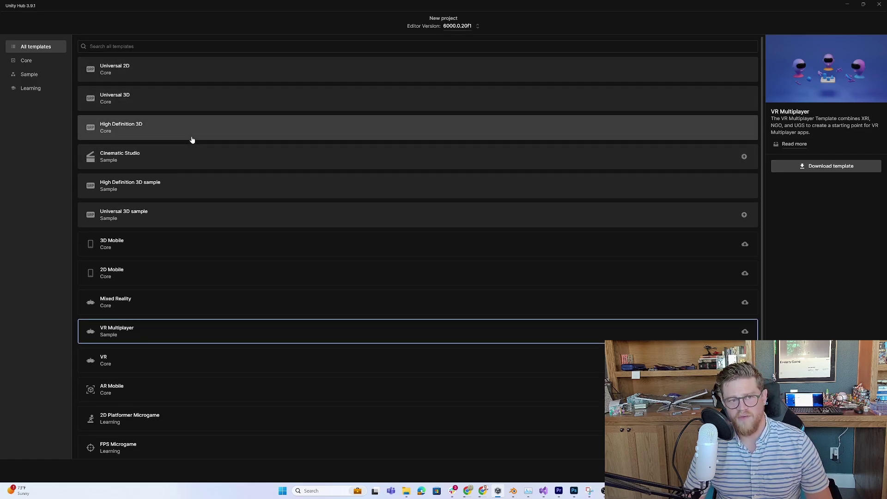
Step: Pick the Universal 3D template, name the project URP_Unity6_UI, and keep the current organization
click(141, 99)
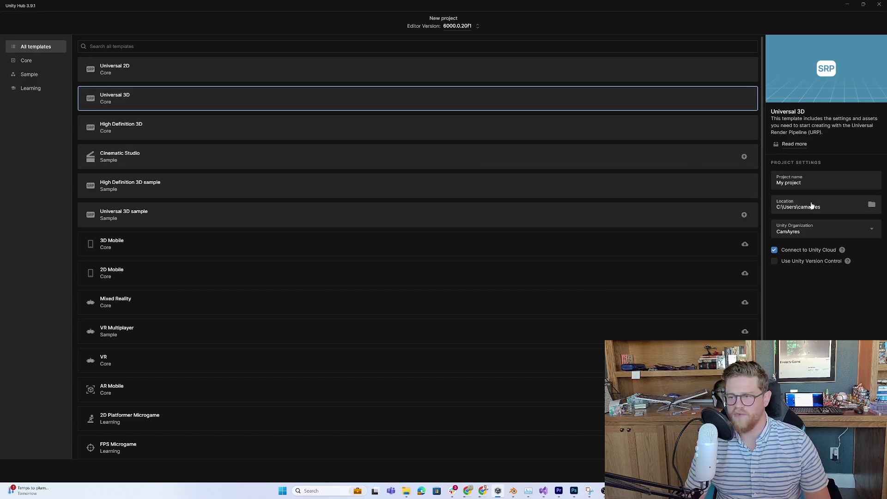
click(814, 182)
key(shift+Left)
key(shift+Left)
key(shift+Left)
key(shift+Left)
key(shift+Left)
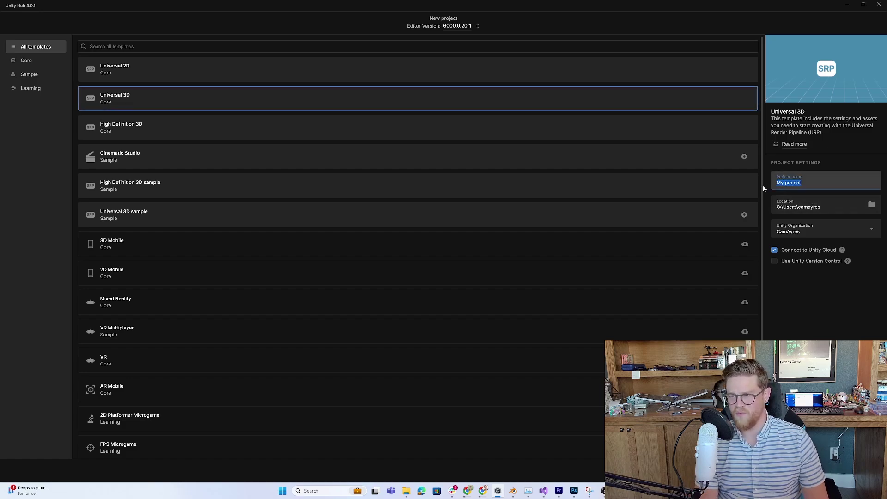
text(URP_Unity6_UI)
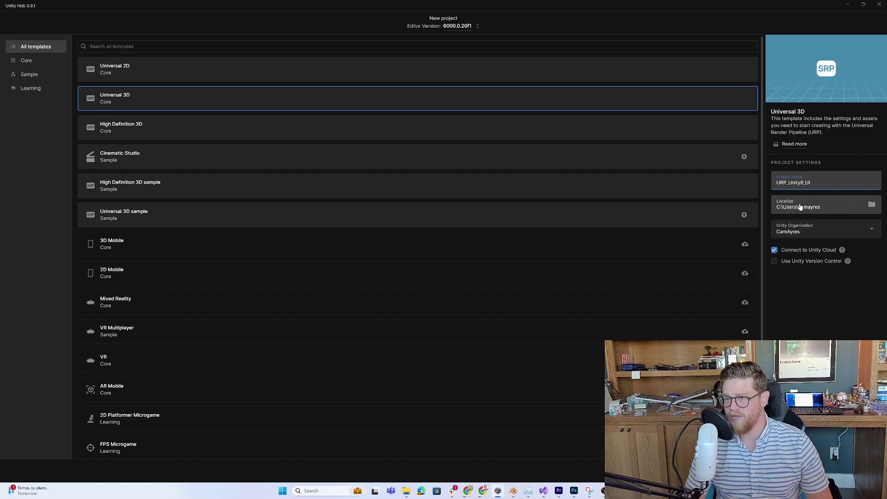
click(866, 230)
click(802, 255)
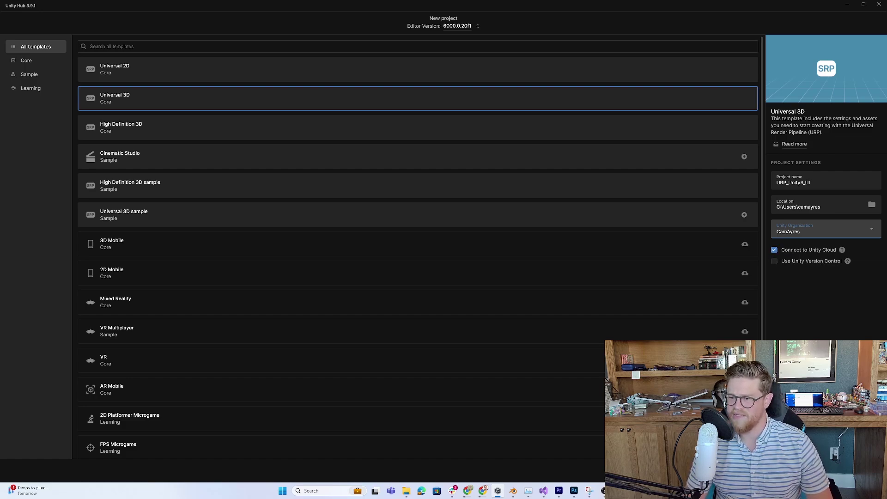
Step: Create the URP_Unity6_UI project and let it open in the Unity Editor
click(850, 471)
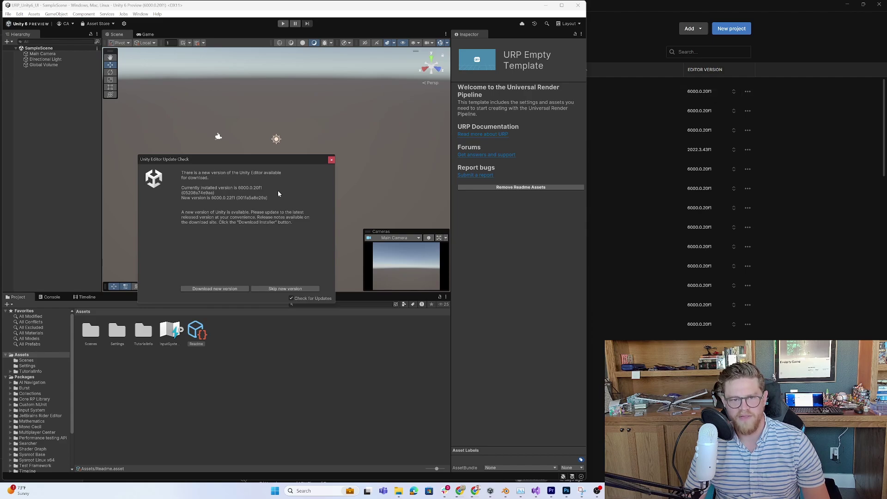
Step: Skip the new editor version, maximize the window, and browse the Assets and GameObject menus
click(293, 289)
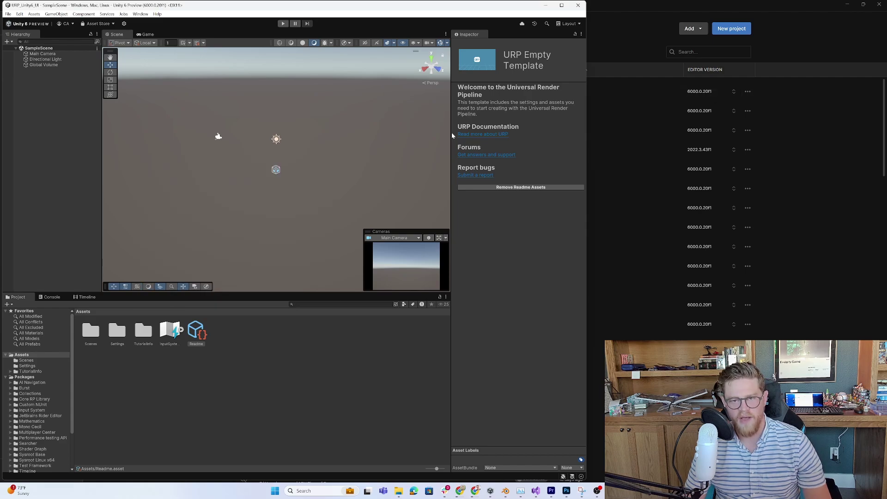
click(562, 5)
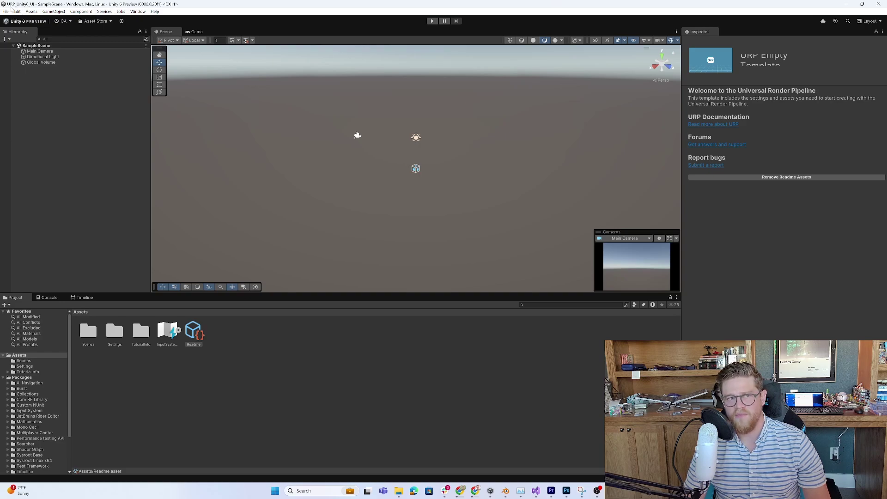
click(32, 12)
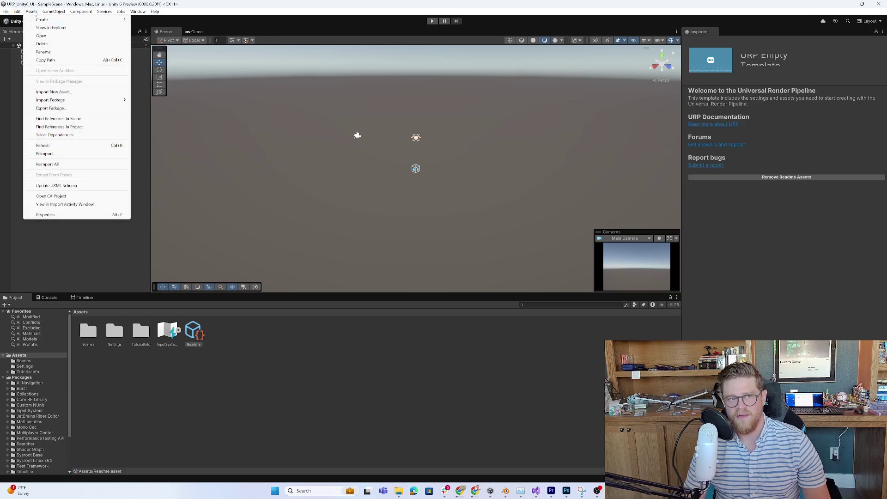
mouse_move(44, 19)
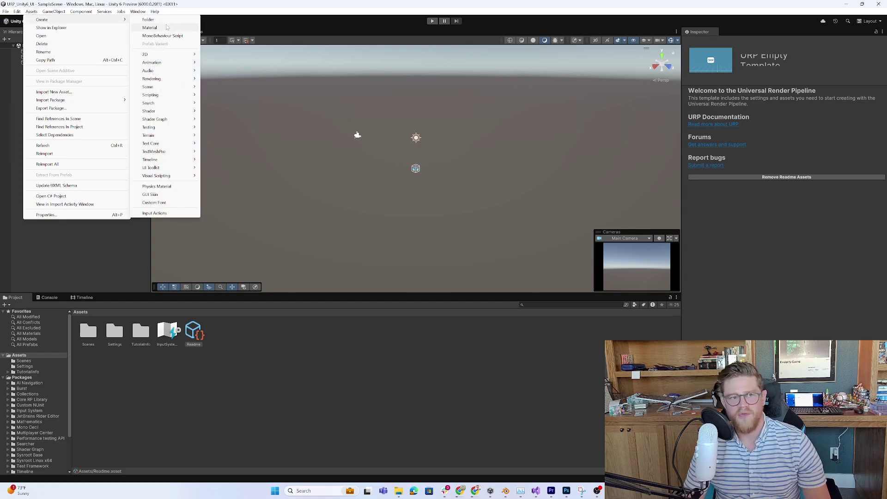
mouse_move(180, 94)
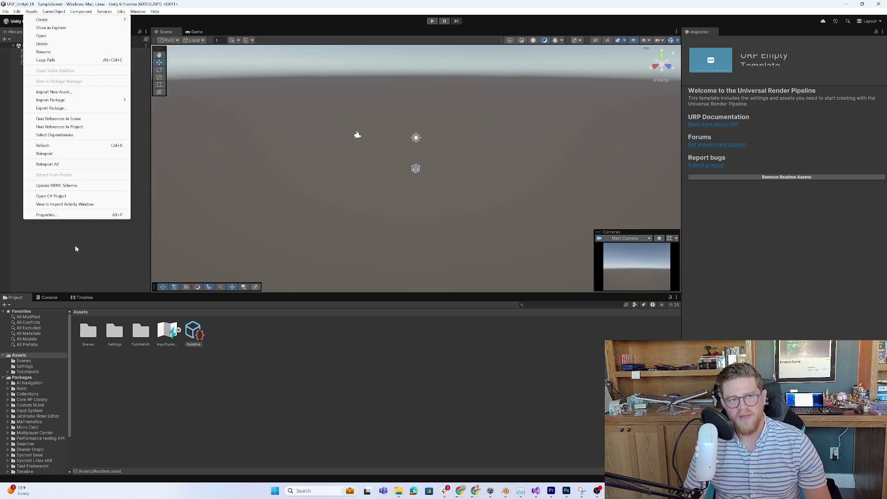
mouse_move(107, 21)
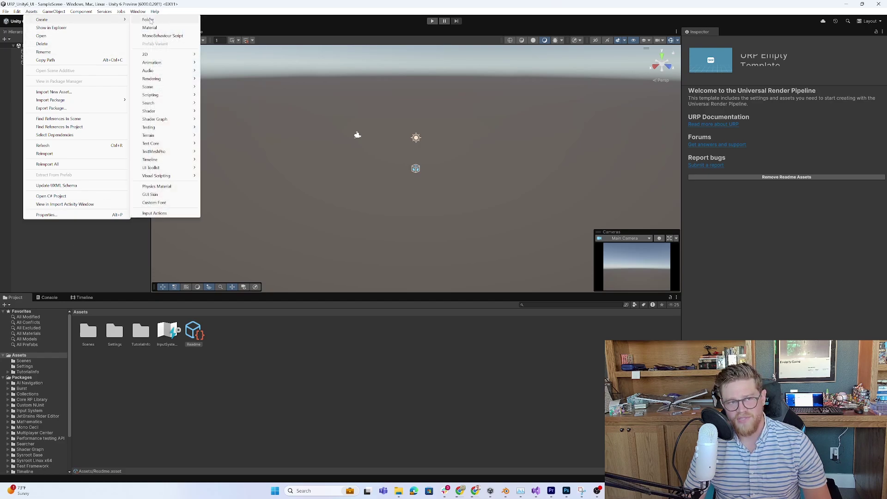
mouse_move(178, 66)
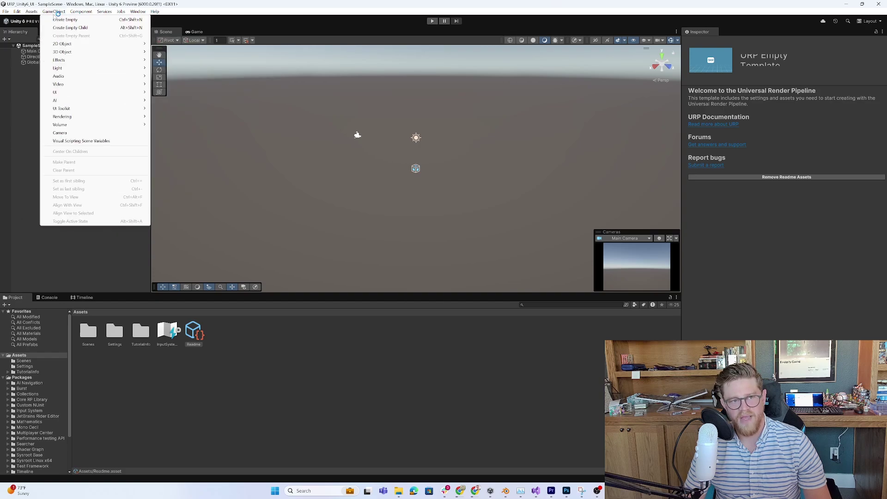
mouse_move(101, 55)
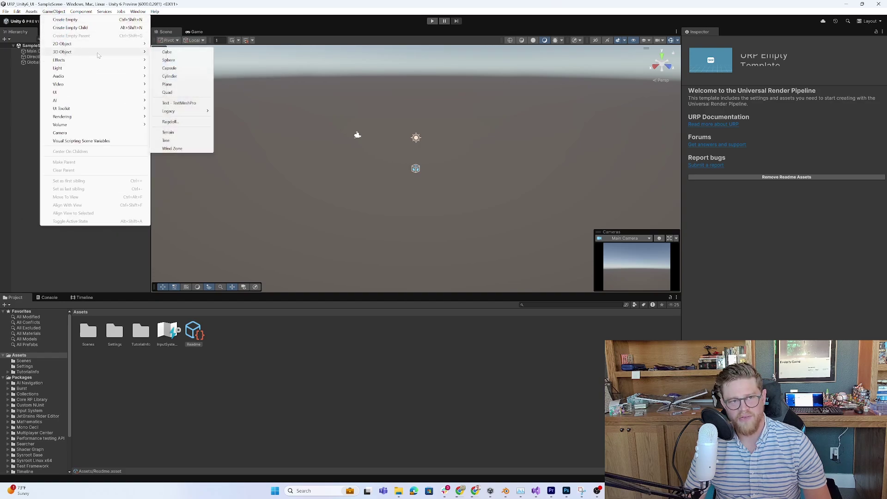
Step: Add a Sphere at 0, 0, 0 below Global Volume, then dismiss the reopened menus
click(169, 60)
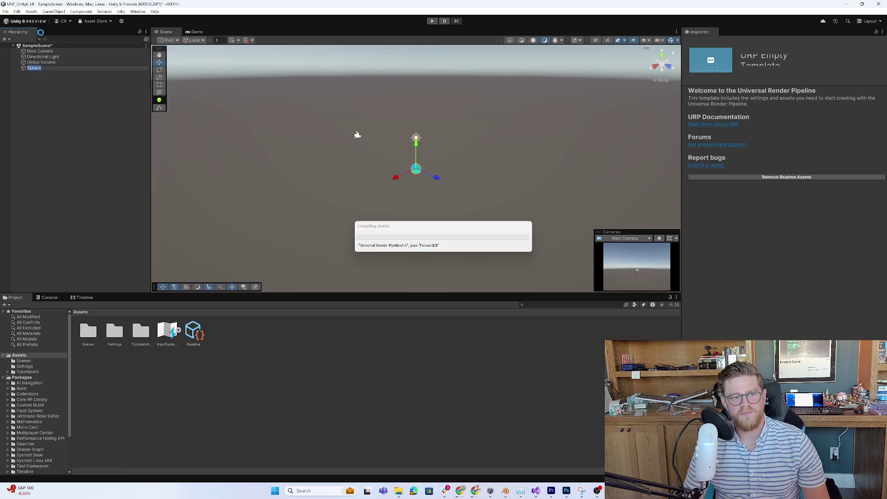
click(31, 11)
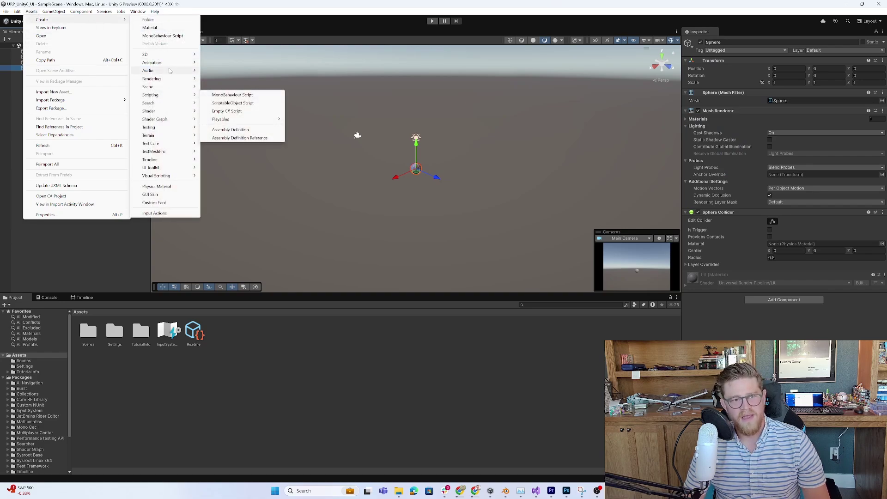
mouse_move(58, 11)
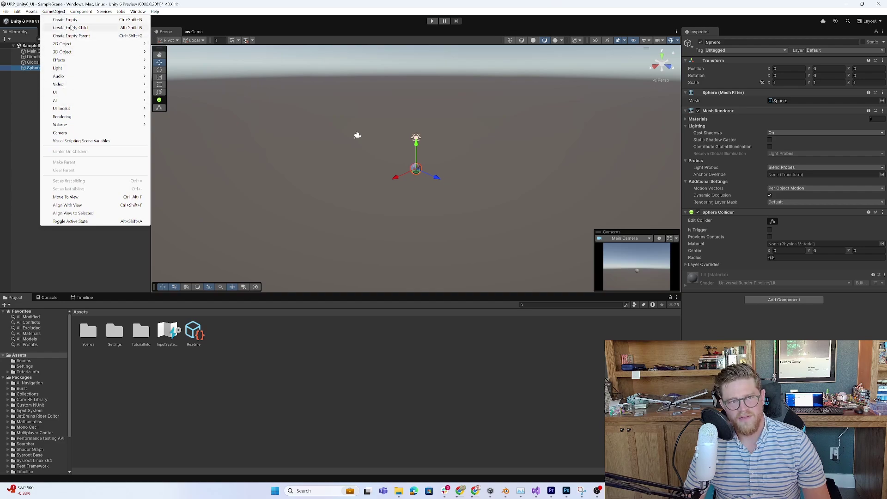
click(24, 122)
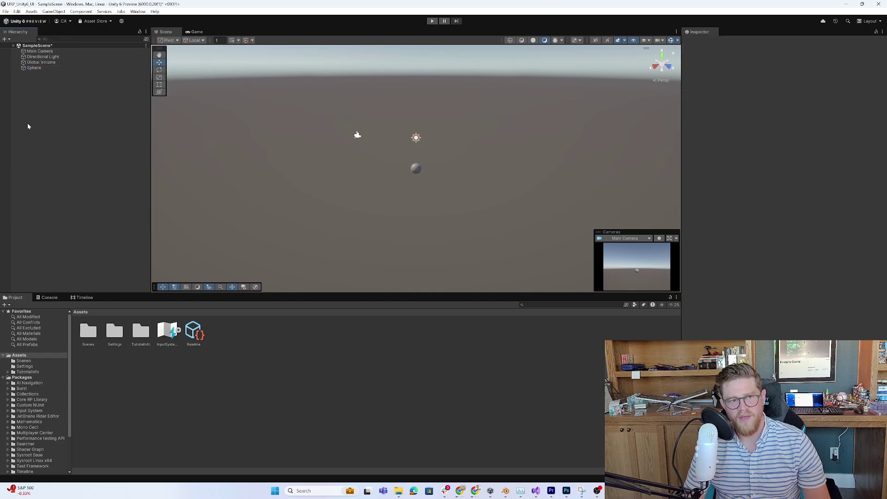
click(54, 63)
click(55, 68)
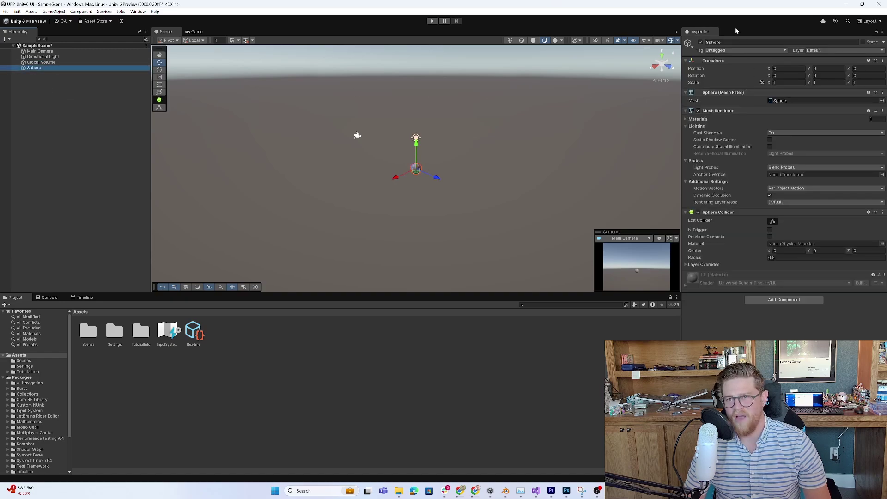
click(44, 57)
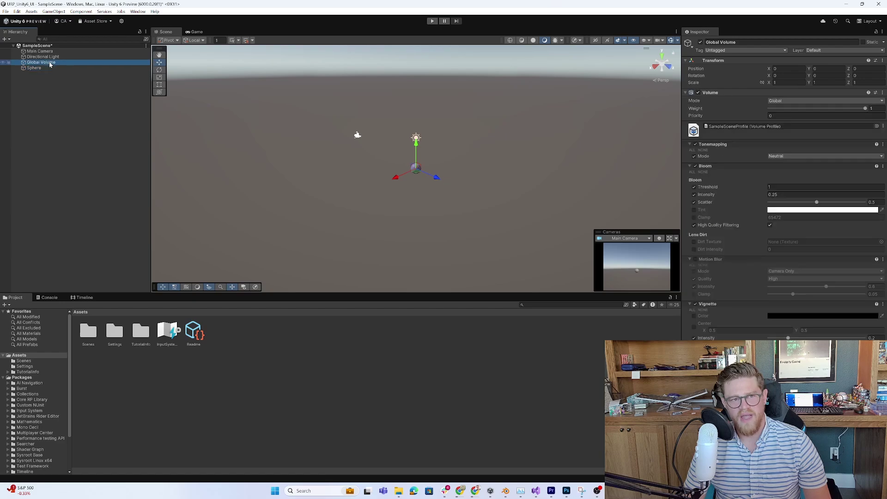
click(51, 52)
click(54, 57)
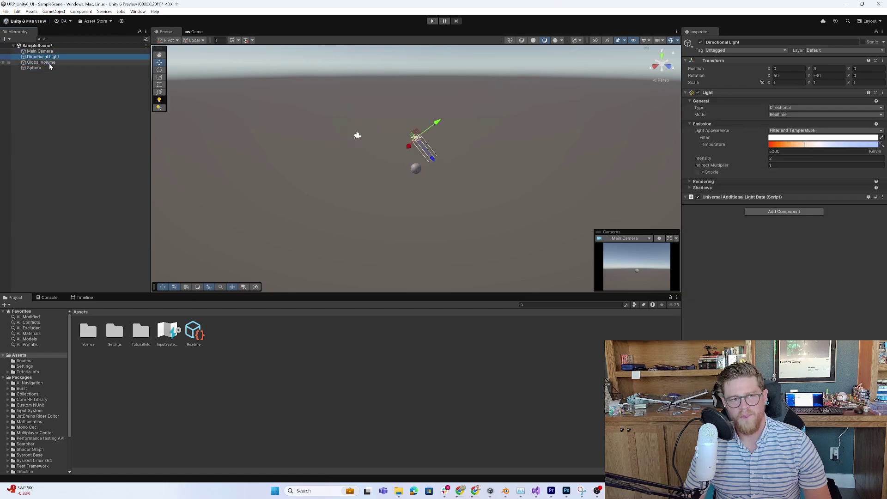
click(48, 63)
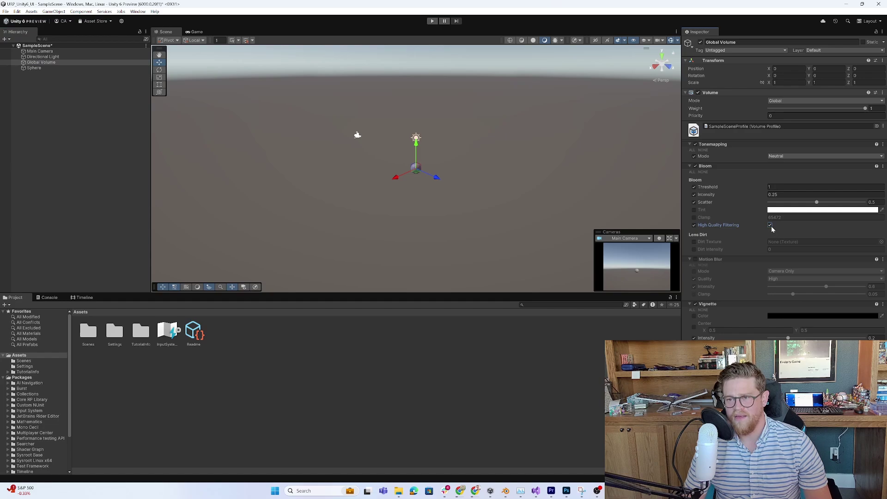
click(46, 51)
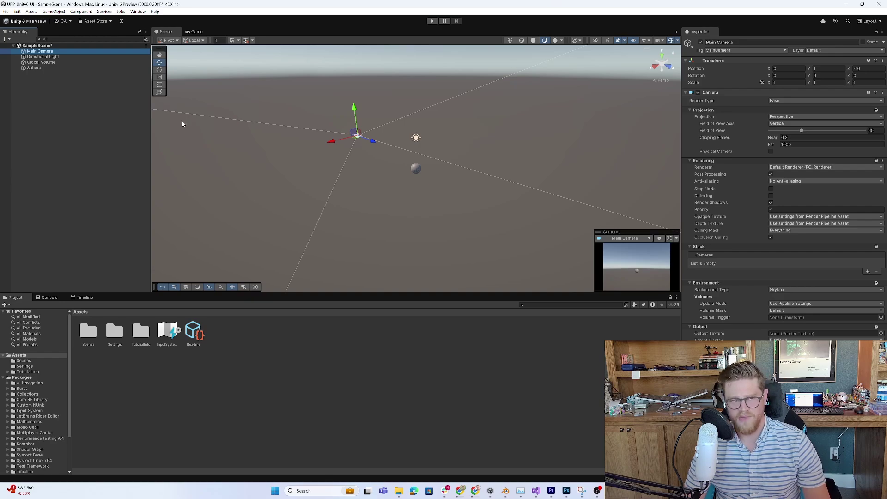
click(53, 57)
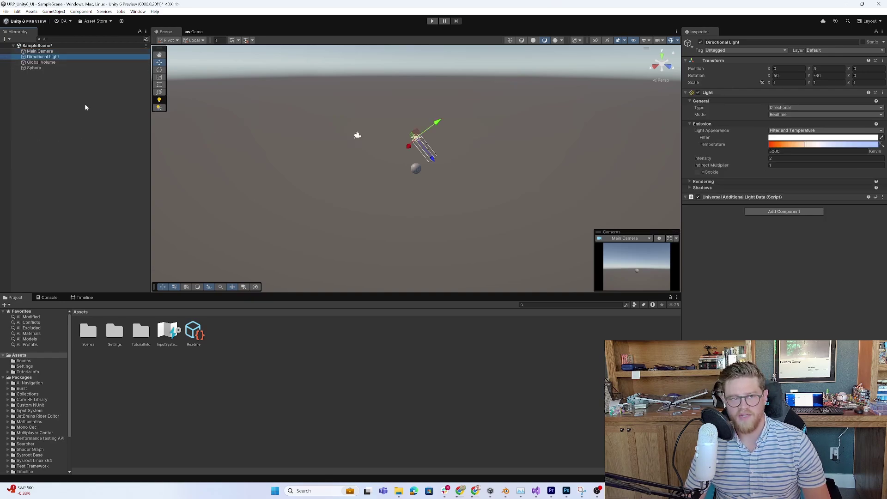
click(62, 63)
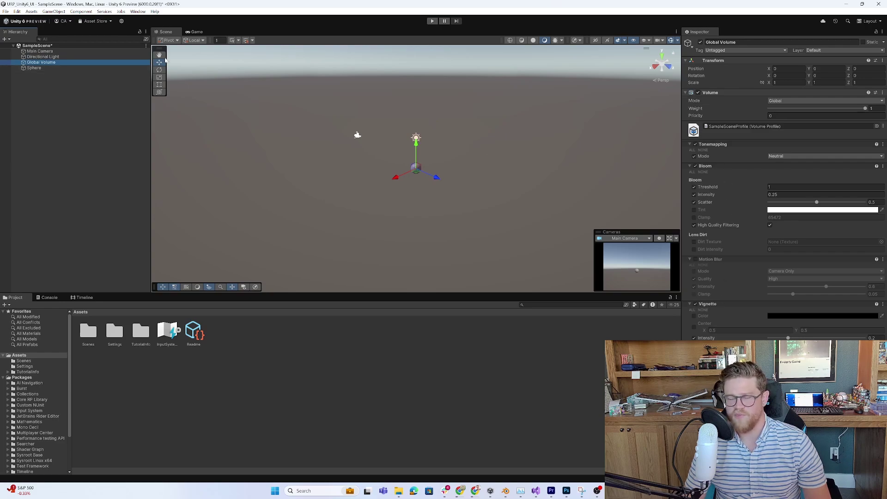
click(36, 69)
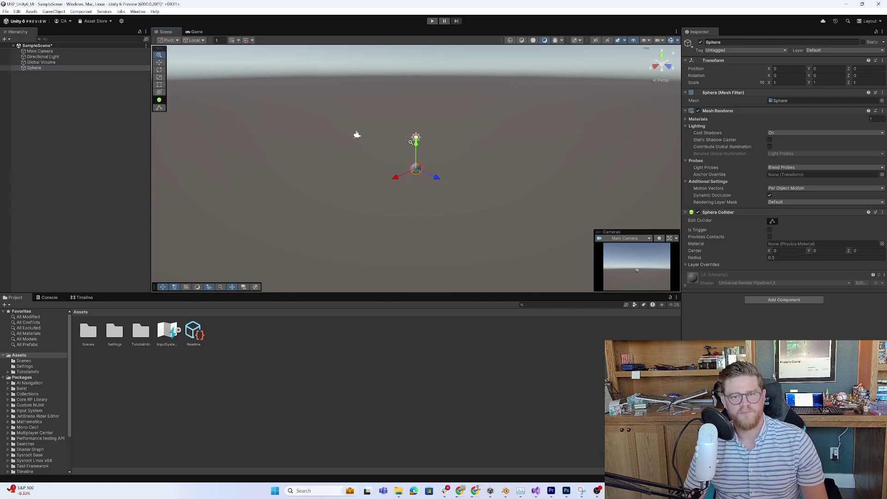
key(f)
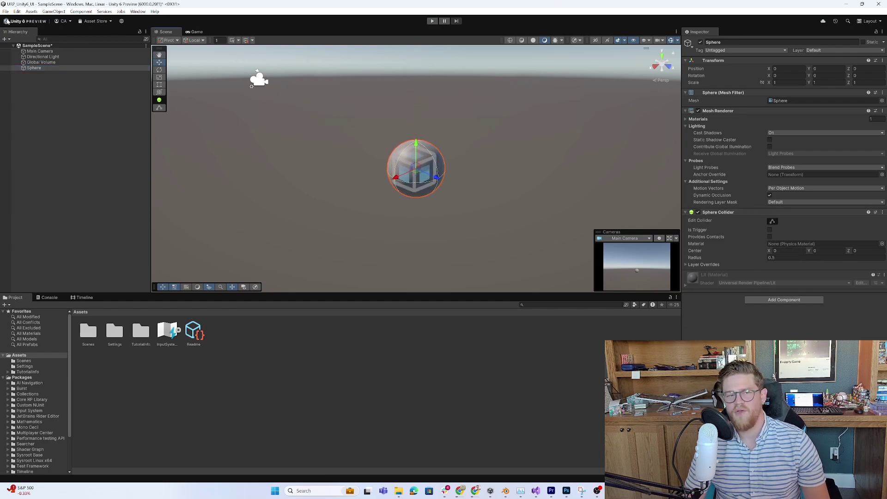
Step: Browse Add Component, searching 'collider' and the Audio category, without adding anything
click(789, 300)
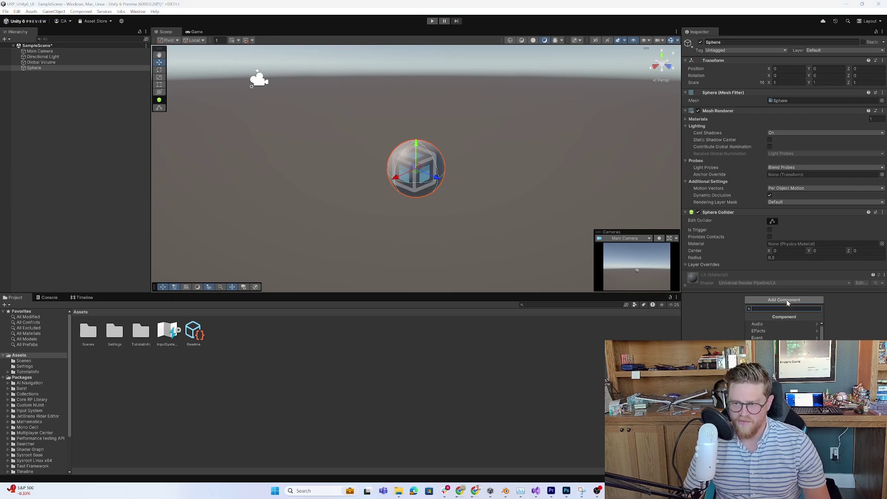
text(collider)
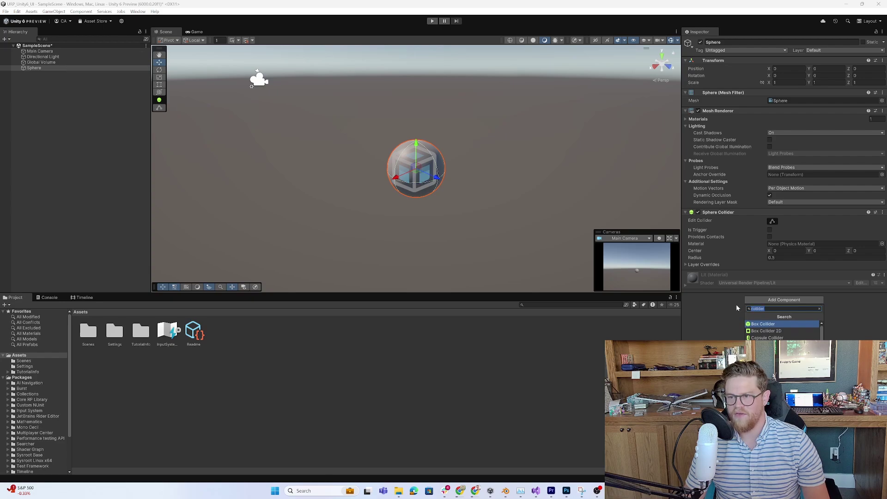
key(BackSpace)
key(BackSpace)
key(BackSpace)
key(BackSpace)
key(BackSpace)
key(BackSpace)
key(BackSpace)
key(BackSpace)
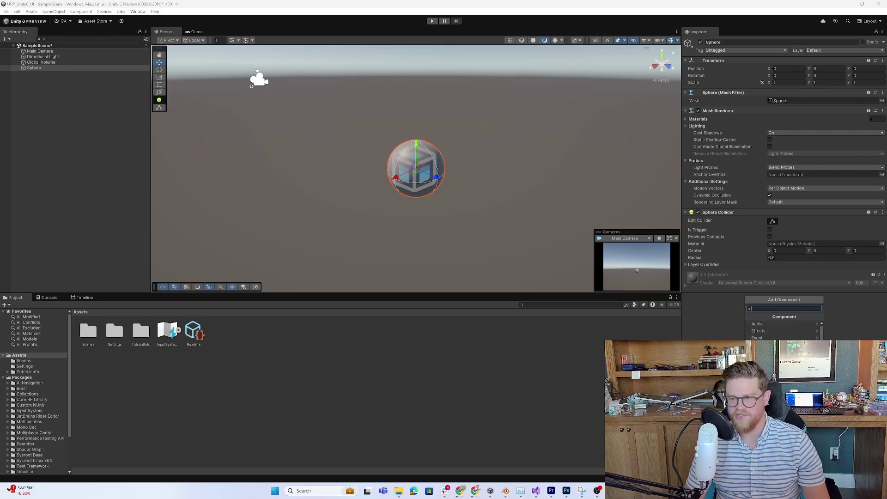
click(785, 324)
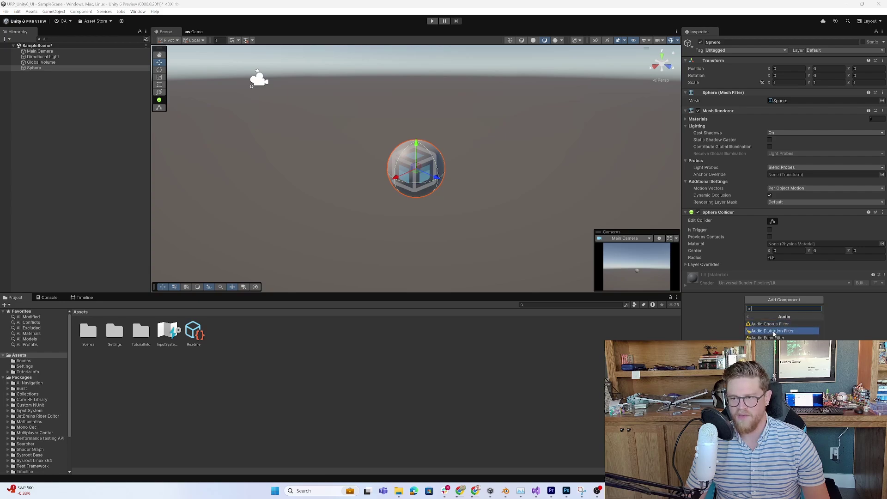
key(Escape)
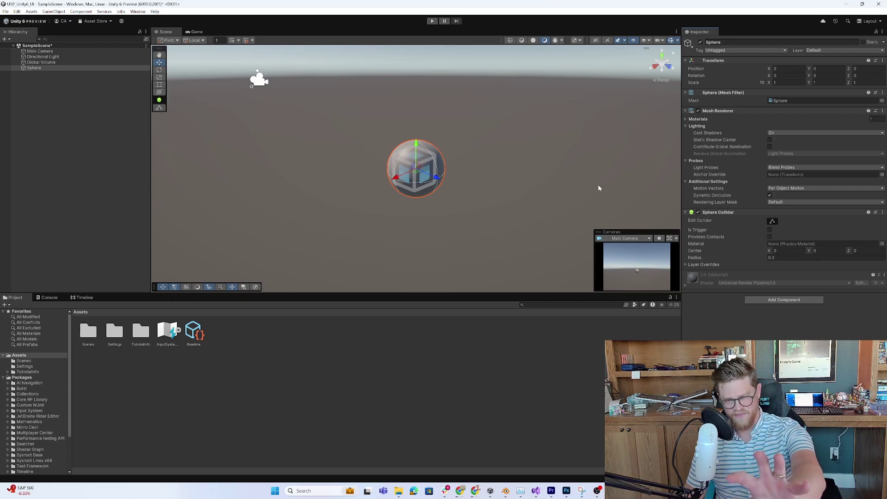
Step: Hide the Scene camera preview, then resize the sphere collider and undo it back to radius 0.5
click(244, 287)
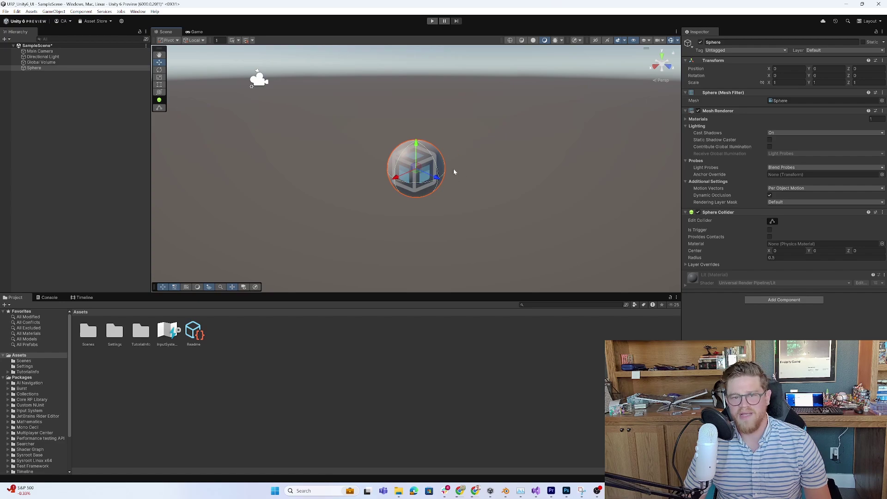
click(159, 108)
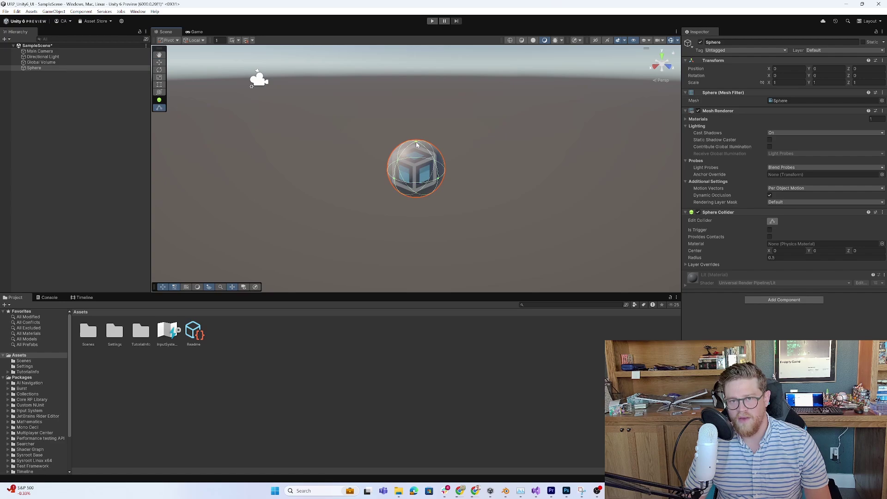
drag(419, 143, 418, 105)
key(ctrl+z)
key(ctrl+y)
key(ctrl+z)
click(161, 106)
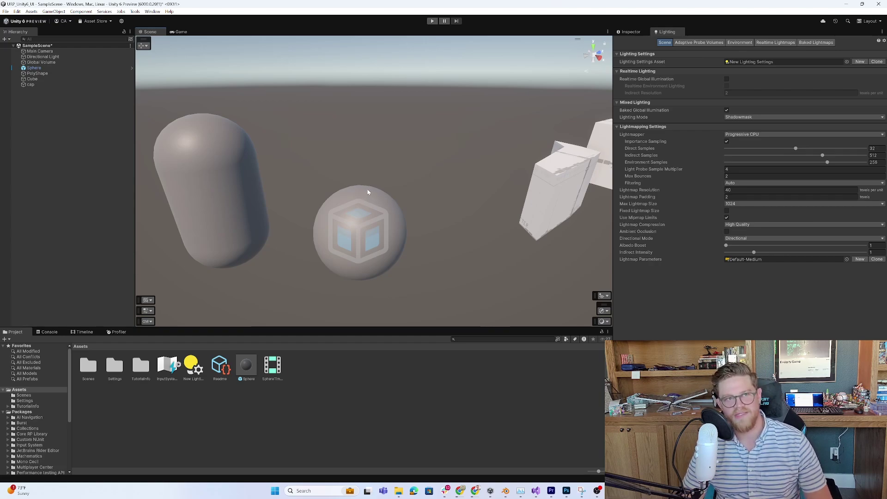
click(388, 202)
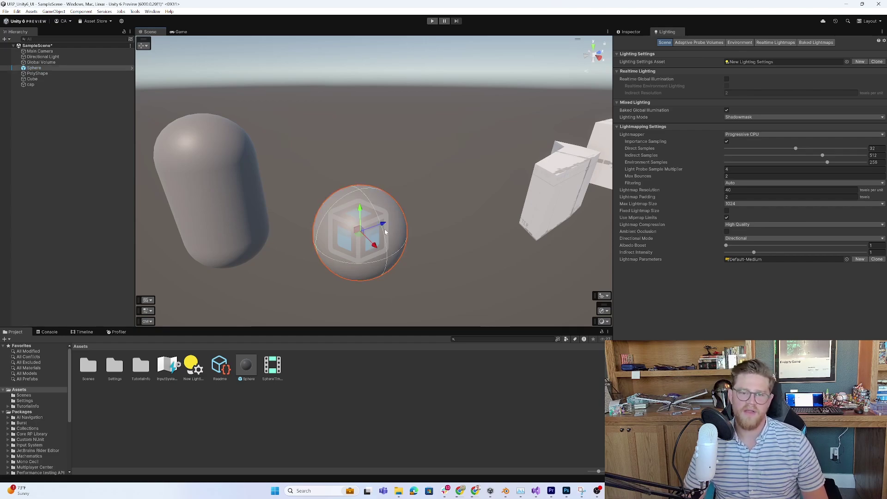
key(q)
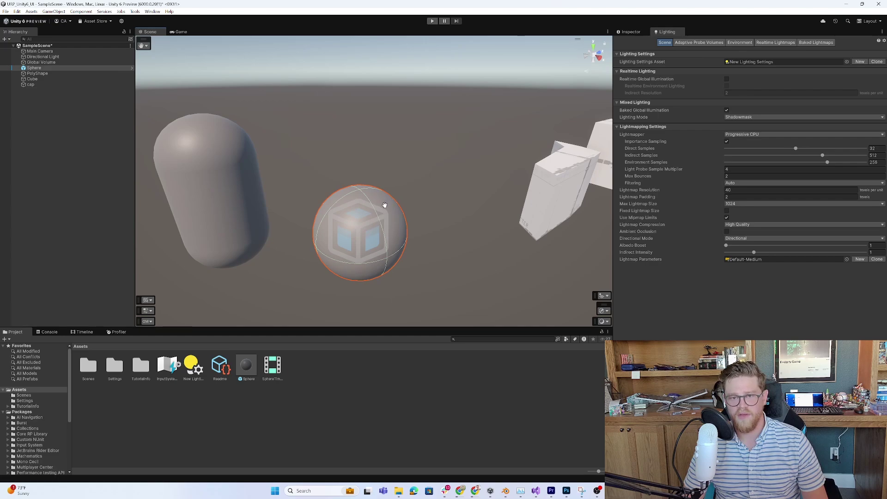
drag(385, 206, 163, 96)
click(146, 45)
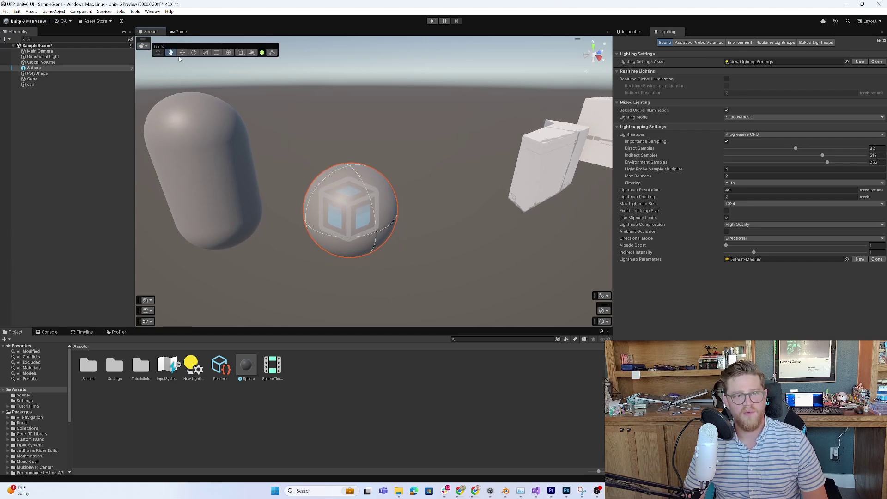
click(180, 52)
click(400, 195)
click(384, 193)
key(e)
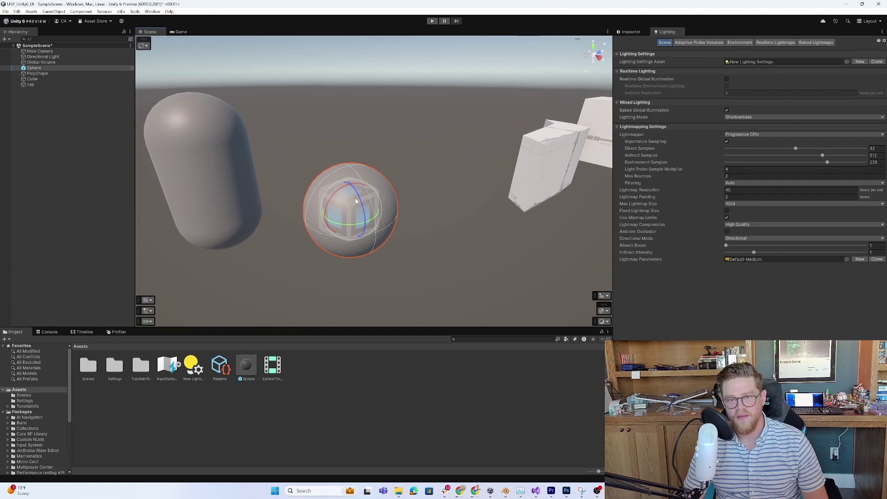
key(r)
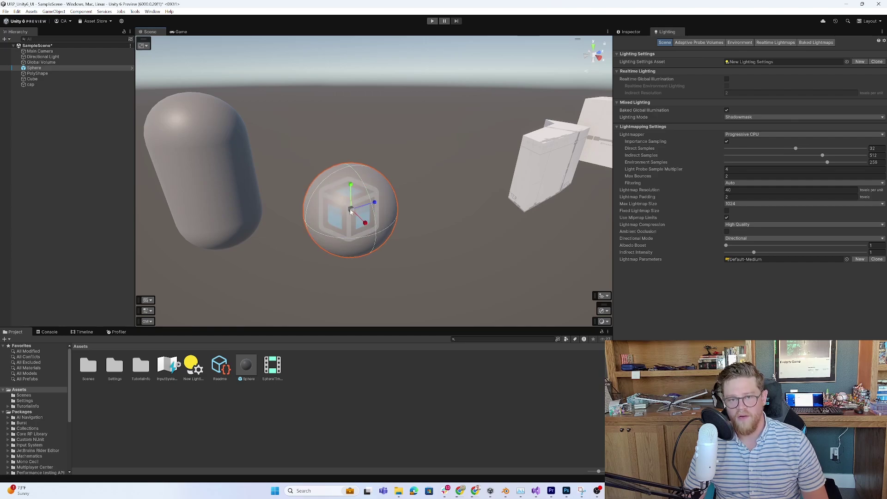
drag(352, 210, 387, 179)
key(w)
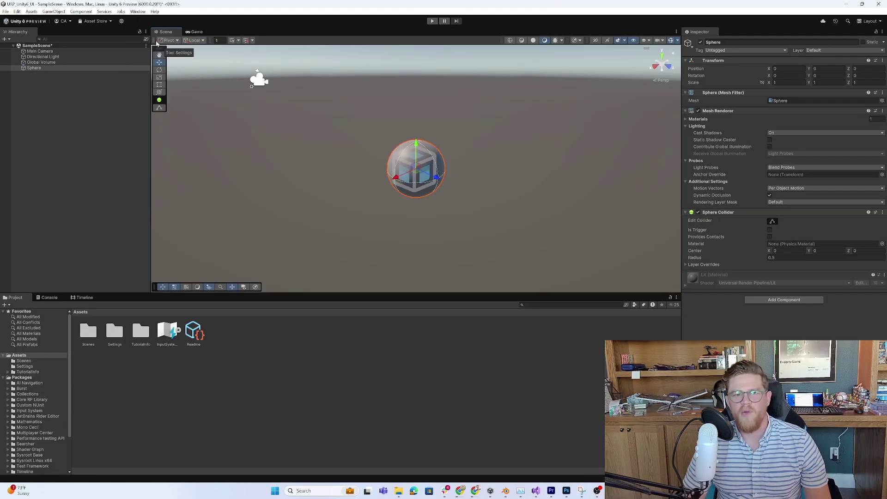
Step: Inspect the Pivot/Center and Global/Local handle options, then turn on the Scene view grid
click(177, 40)
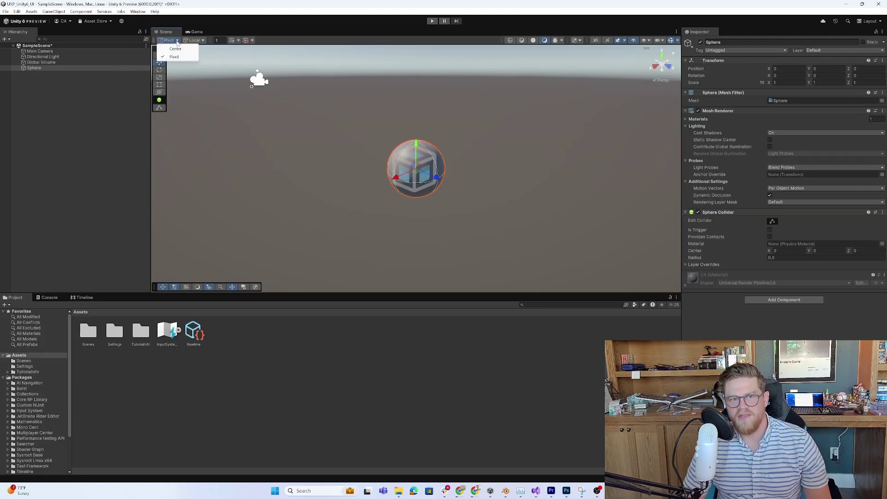
click(204, 41)
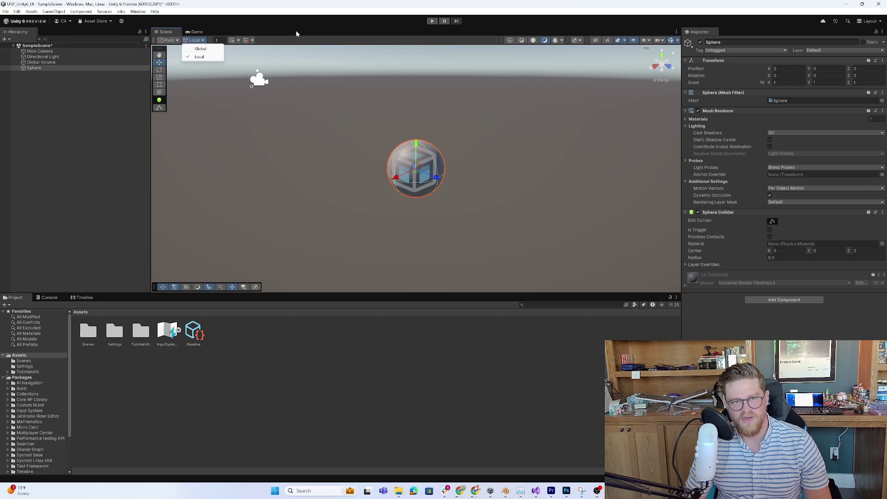
click(263, 32)
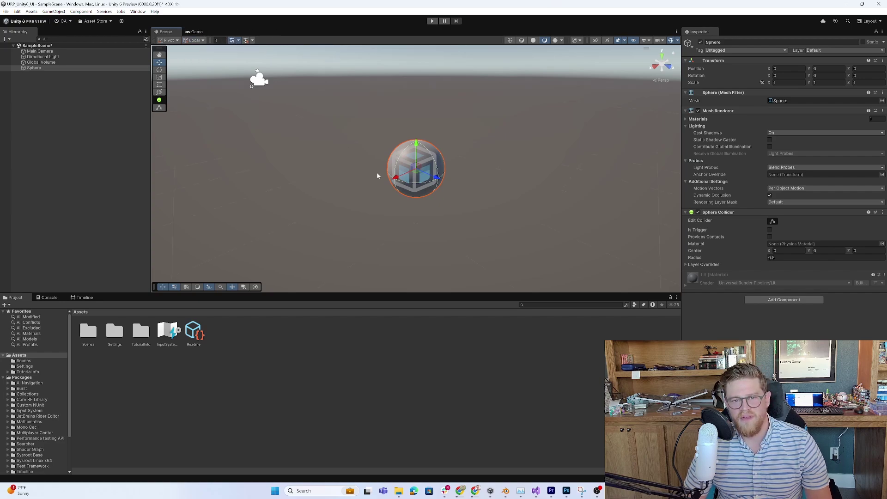
click(245, 40)
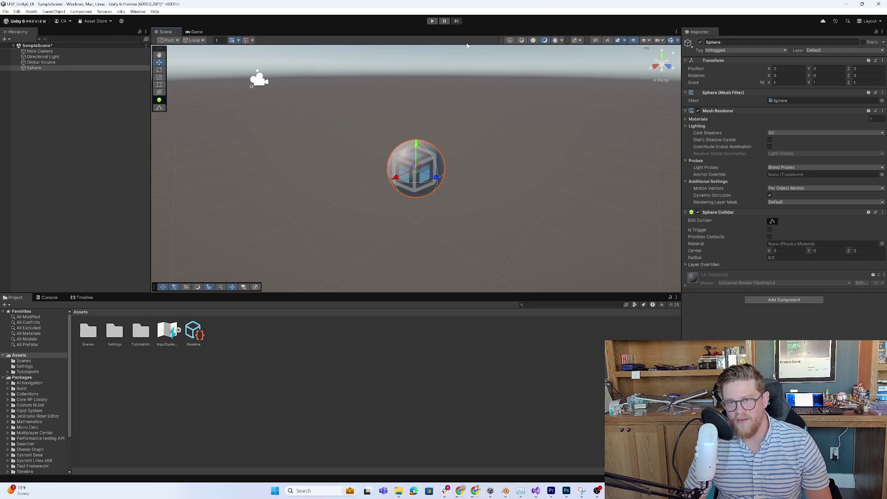
Step: Cycle the Scene view through Wireframe and Shaded Wireframe draw modes, framing the sphere
click(510, 41)
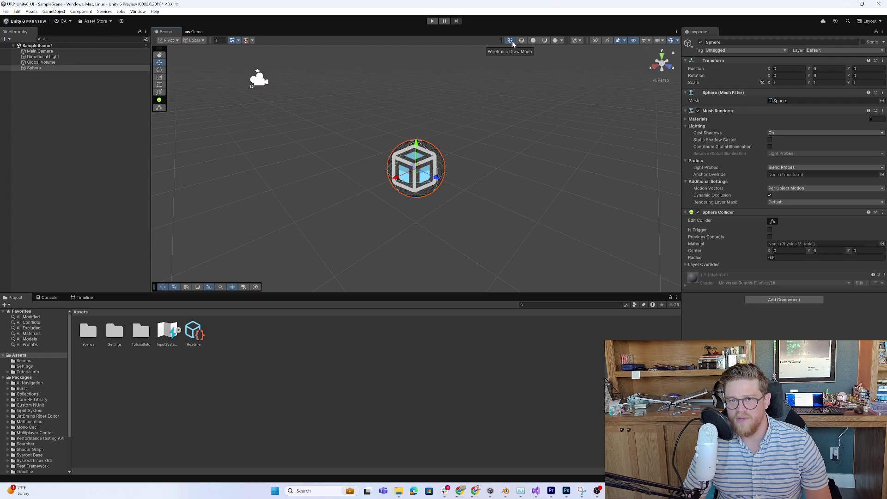
click(522, 41)
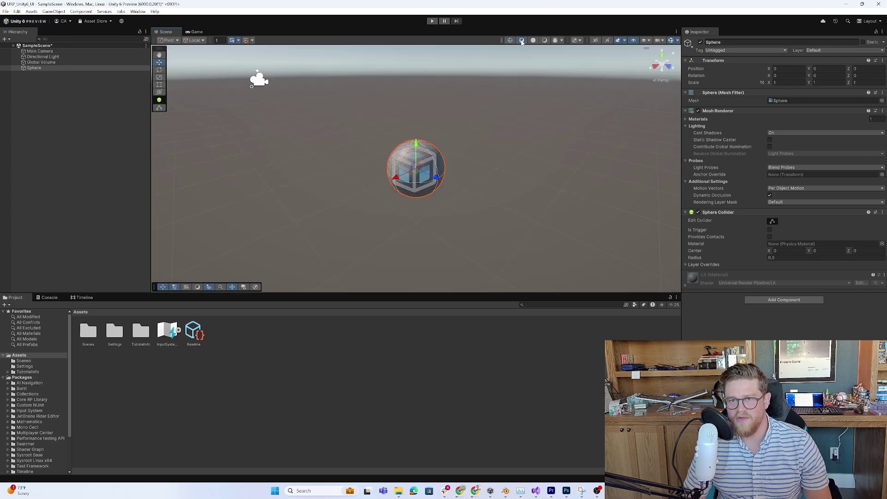
key(f)
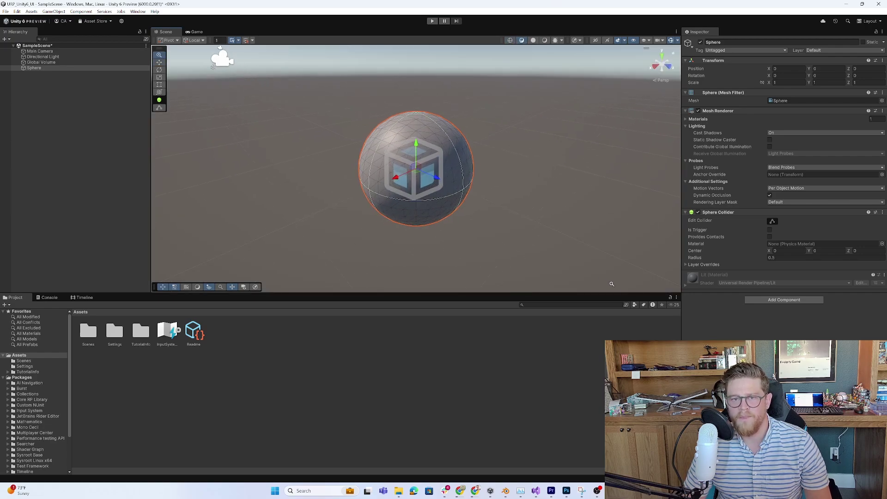
click(534, 40)
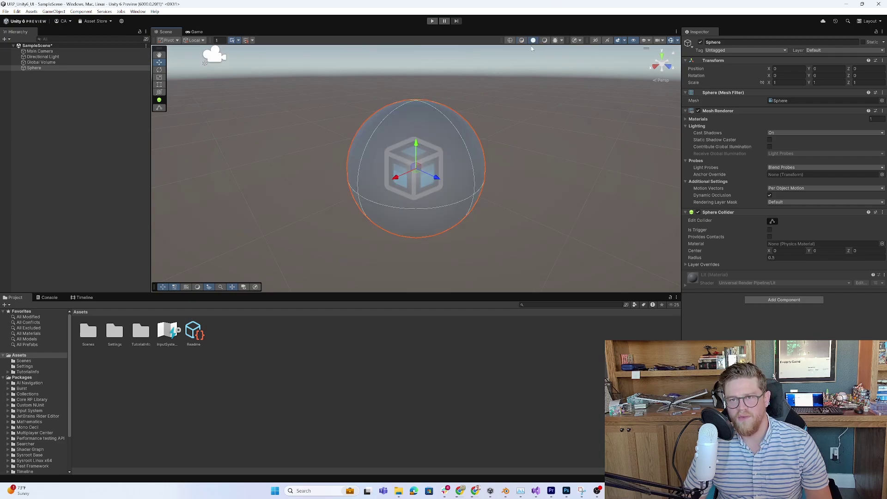
Step: Turn scene lighting on, preview the Albedo debug draw mode, then return to Shaded
click(545, 41)
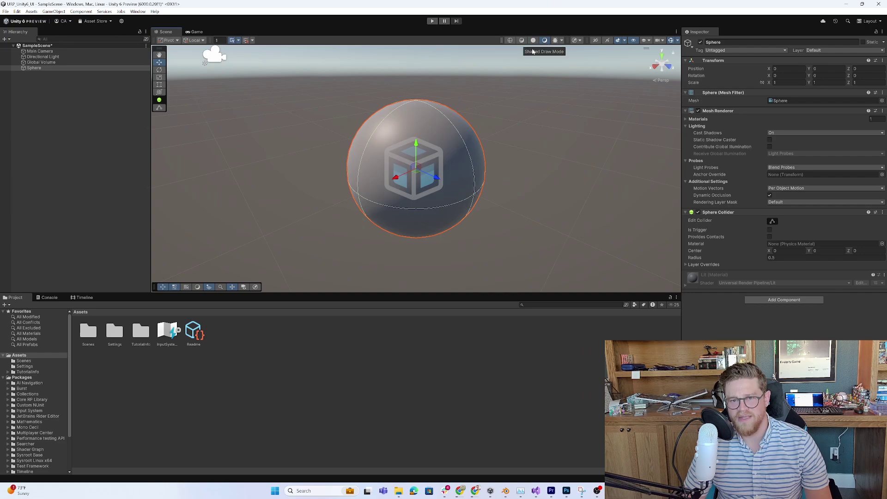
click(561, 41)
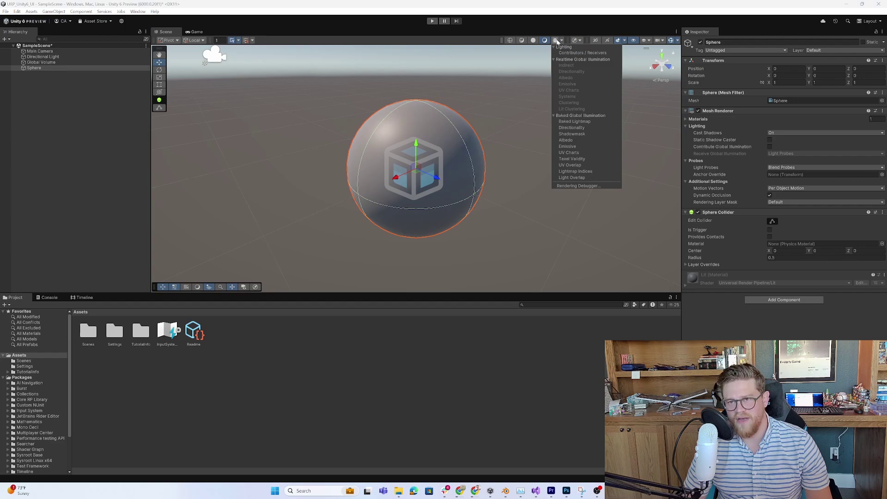
click(581, 140)
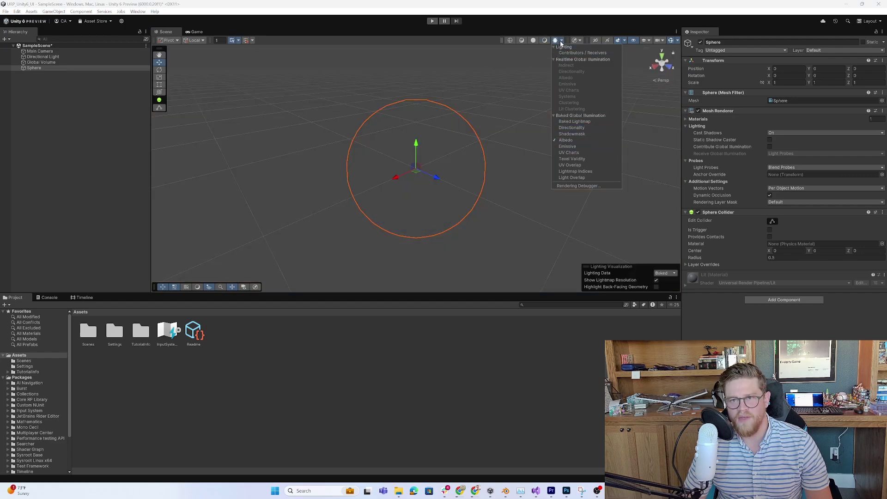
click(562, 41)
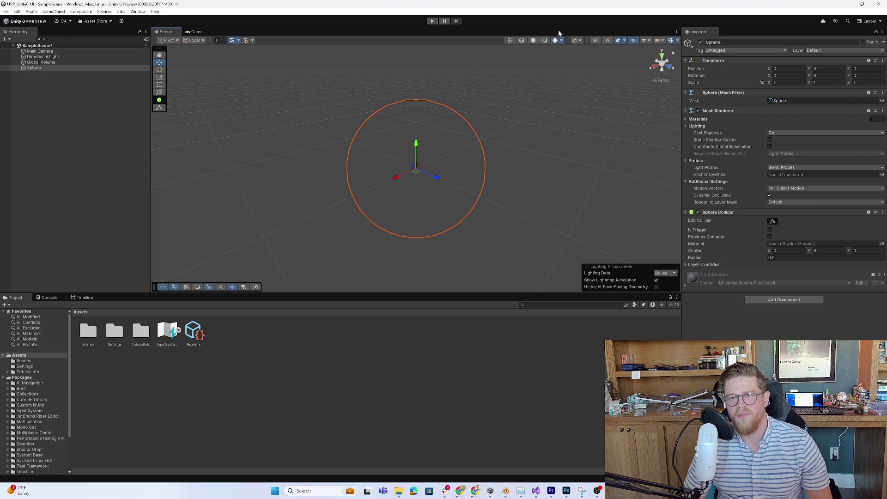
click(545, 40)
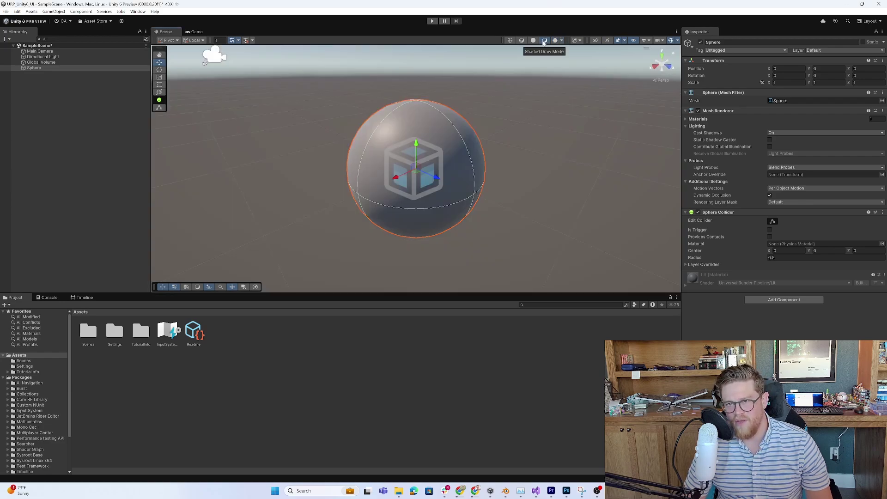
click(581, 41)
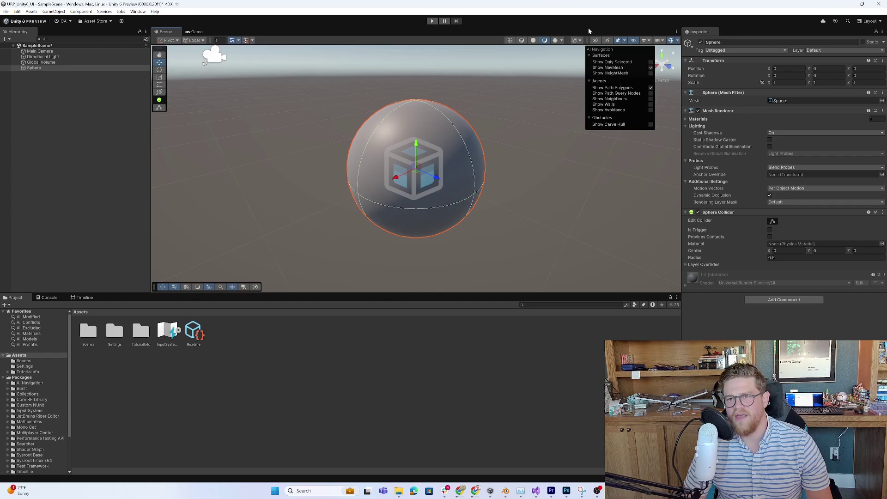
click(596, 41)
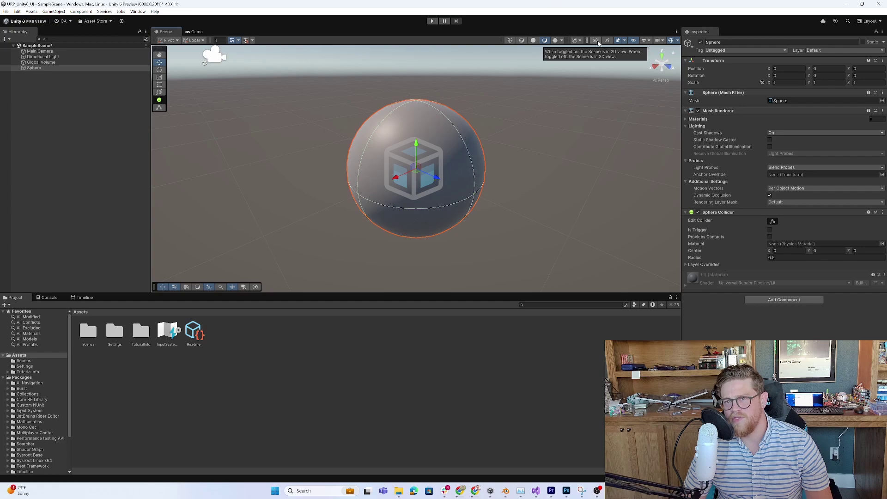
click(623, 41)
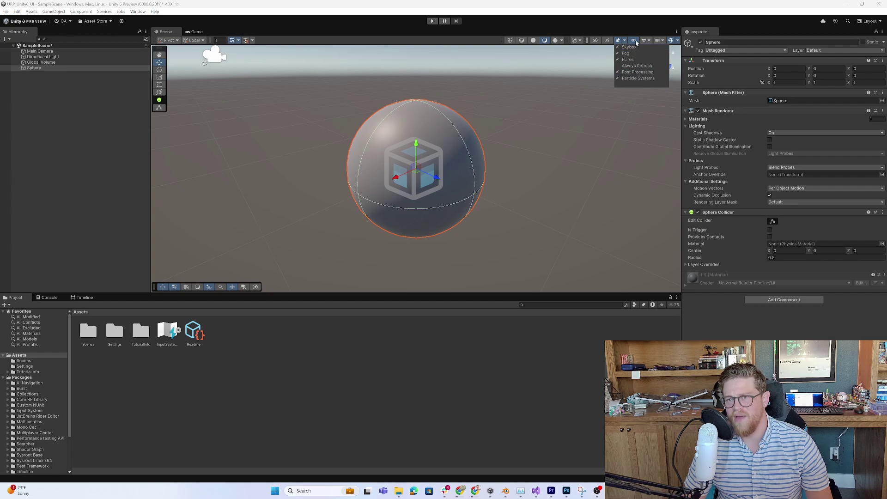
click(634, 30)
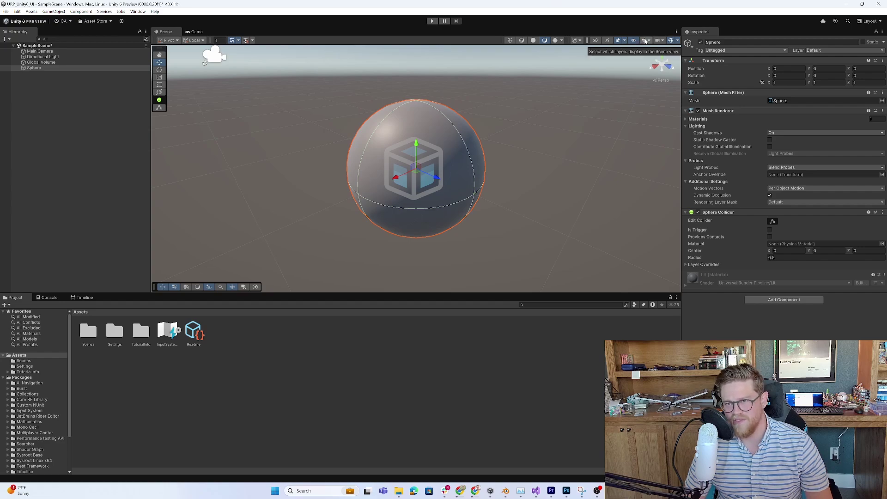
click(647, 40)
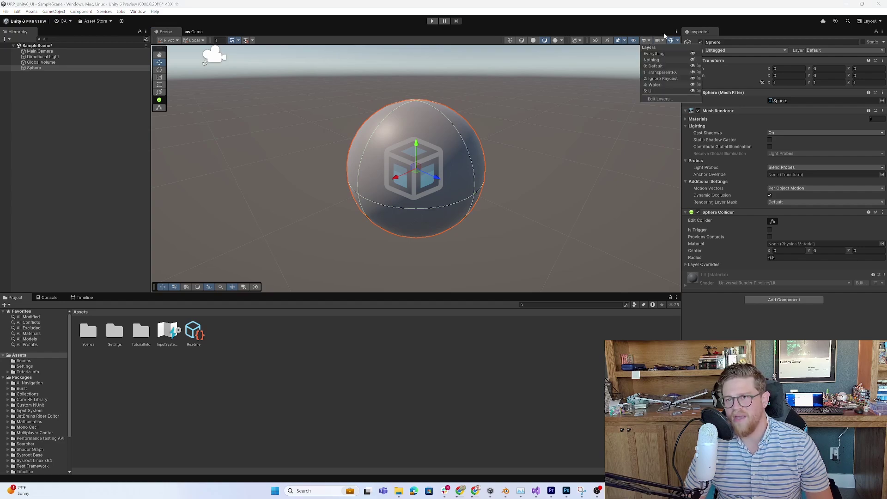
click(658, 41)
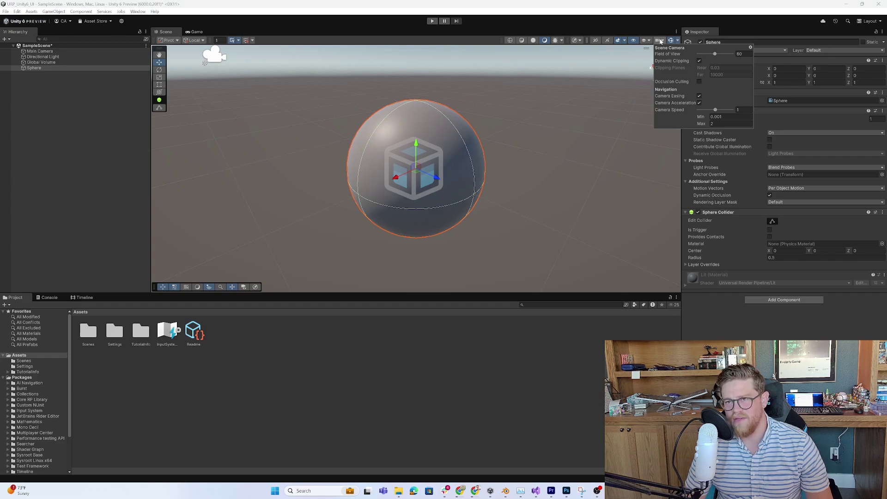
click(649, 21)
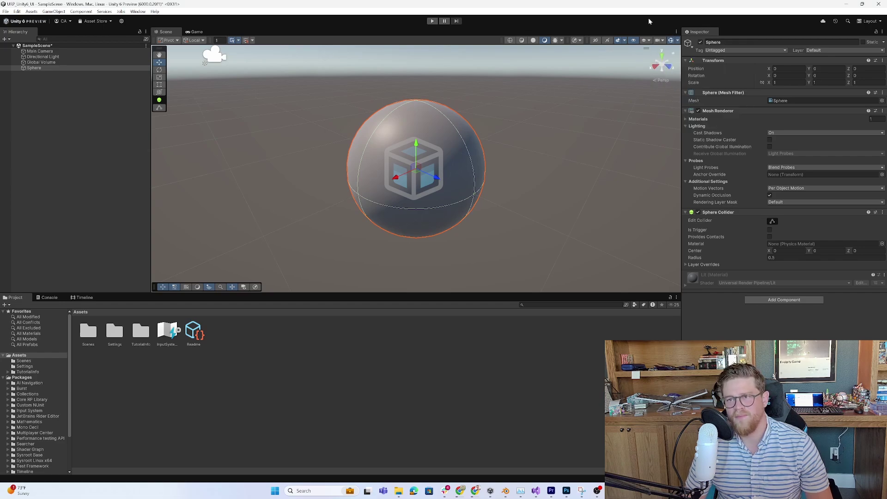
click(677, 41)
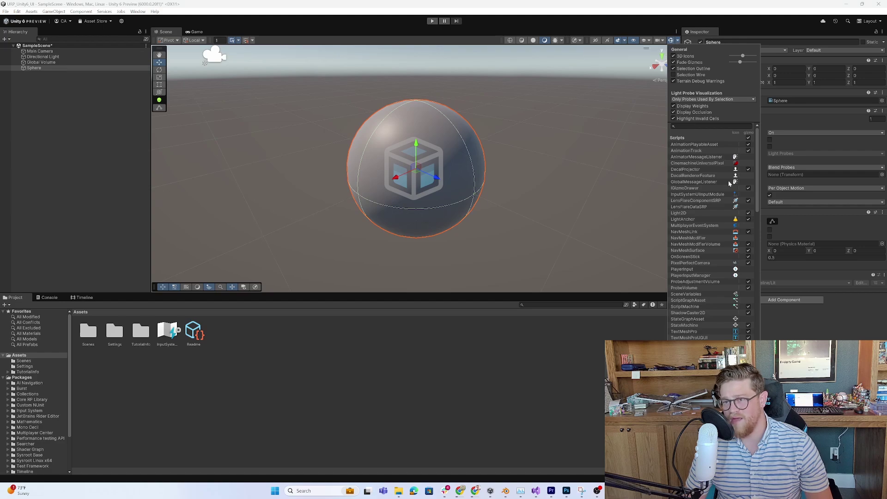
click(664, 21)
click(671, 40)
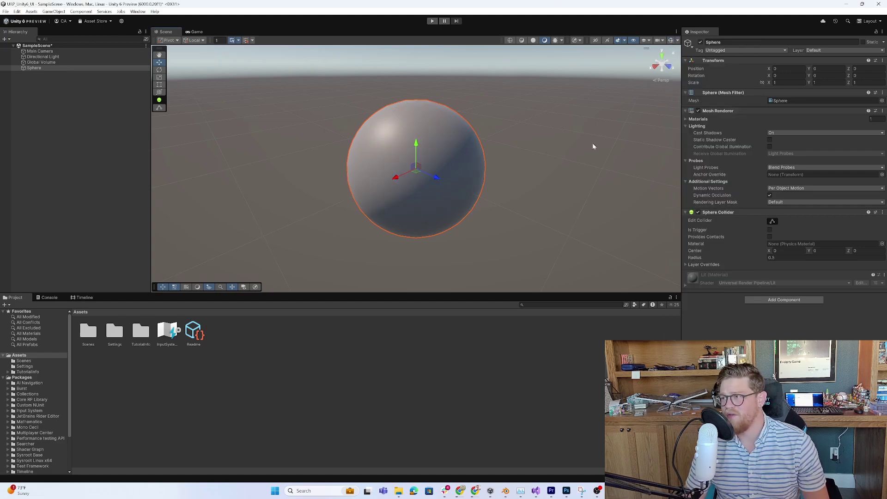
scroll(463, 172, down, 3)
click(612, 166)
scroll(612, 165, down, 2)
scroll(612, 165, up, 5)
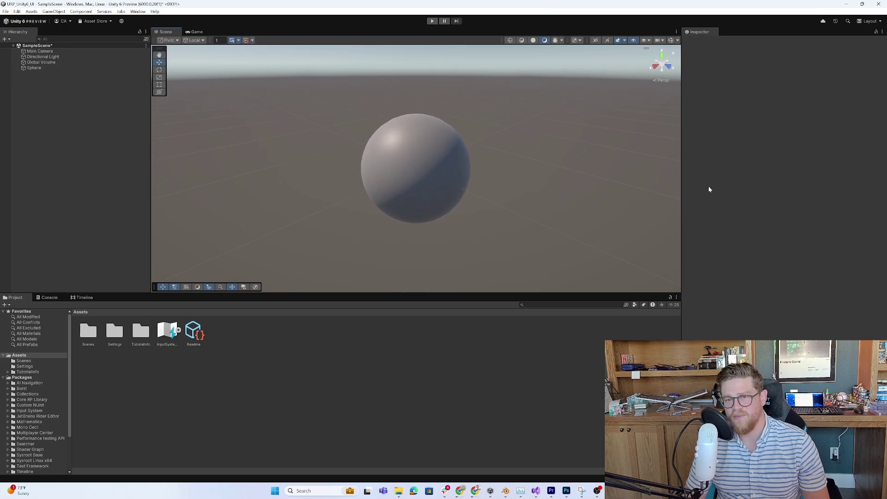
alt+drag(312, 60, 404, 100)
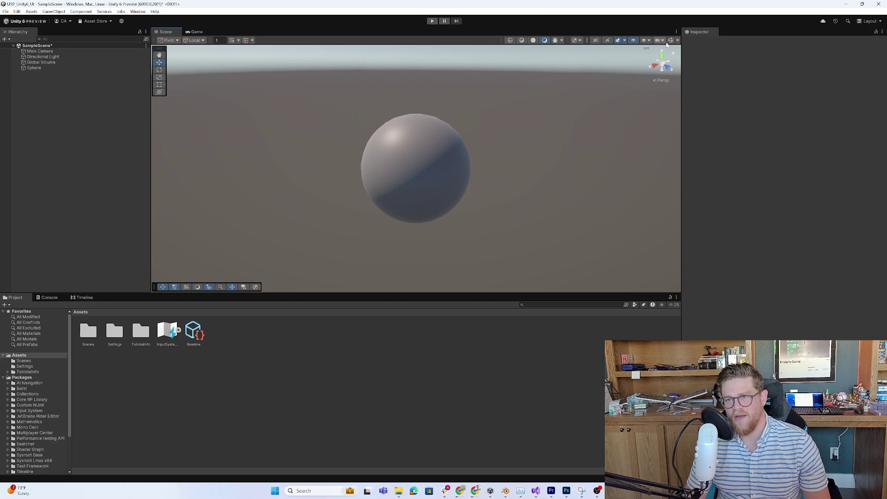
click(670, 40)
alt+right_drag(630, 151, 440, 137)
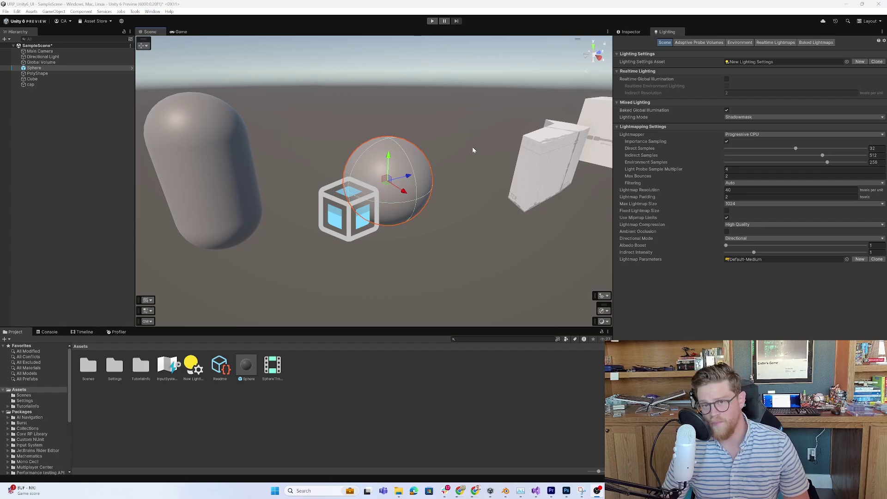
Step: Orbit, zoom and pan around the capsule, sphere and cube, then select and frame the sphere
click(473, 146)
alt+drag(456, 129, 449, 110)
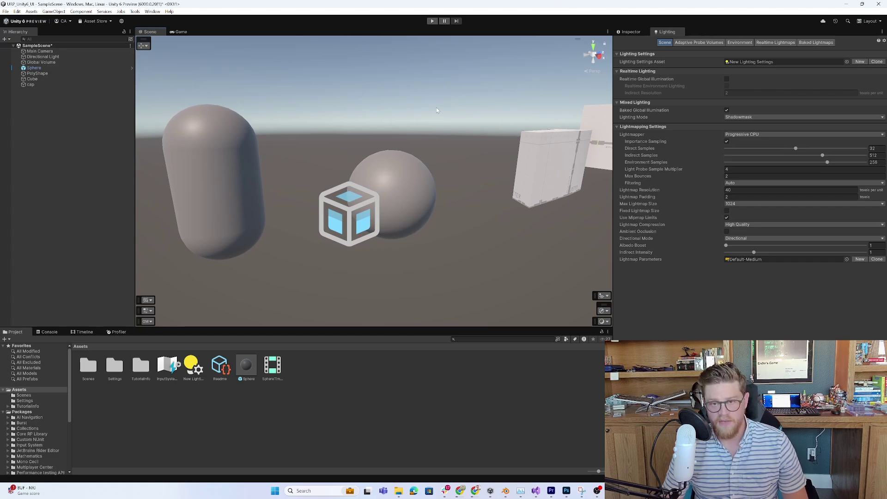
alt+drag(442, 114, 466, 129)
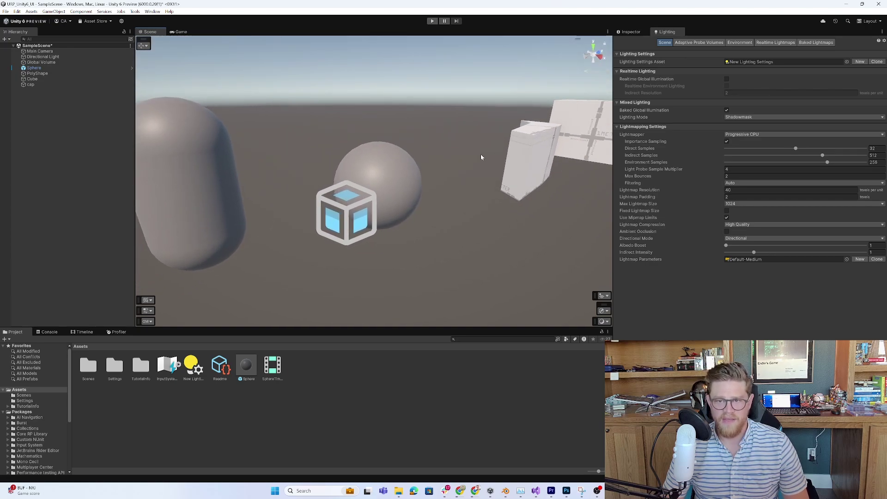
alt+right_drag(496, 170, 415, 170)
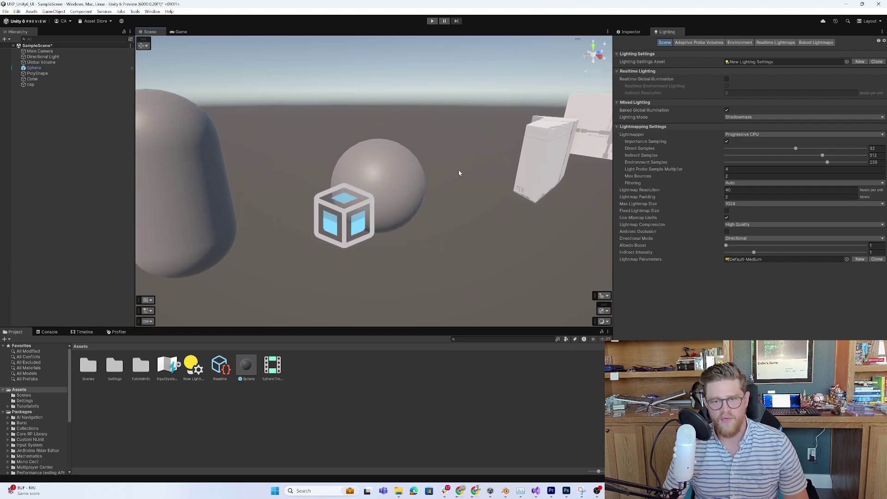
drag(452, 148, 471, 166)
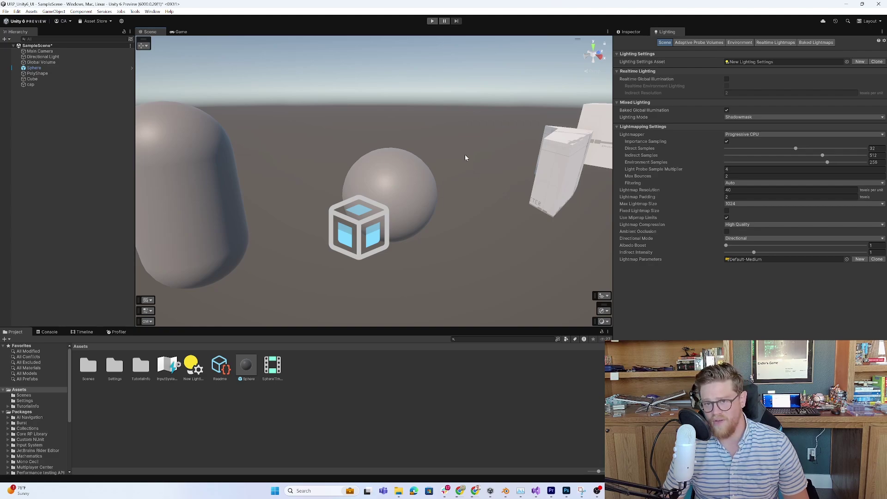
scroll(456, 134, down, 5)
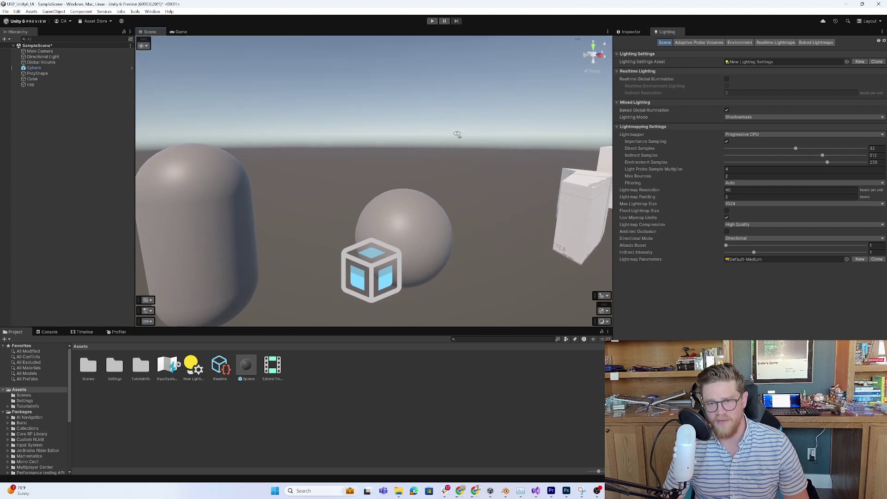
alt+drag(458, 134, 540, 131)
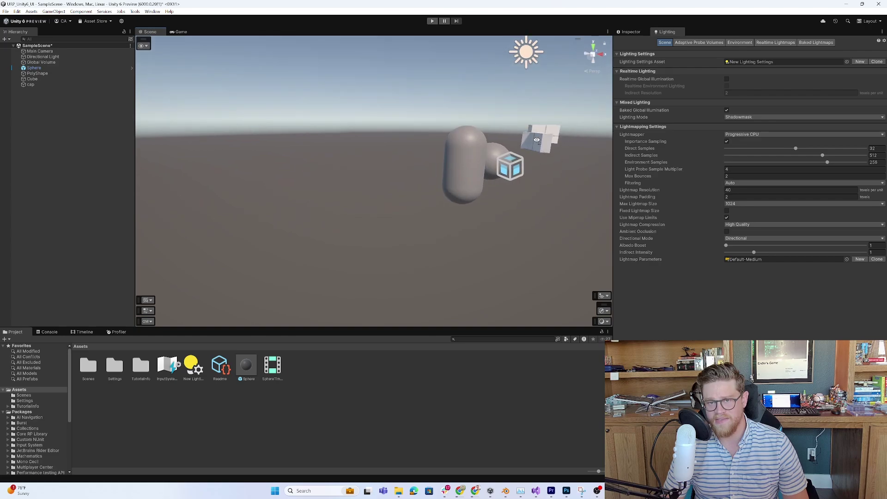
scroll(485, 139, down, 10)
mouse_move(446, 143)
alt+mouse_down()
mouse_move(468, 138)
mouse_move(451, 136)
alt+mouse_up()
scroll(455, 135, up, 10)
scroll(456, 135, down, 3)
click(405, 151)
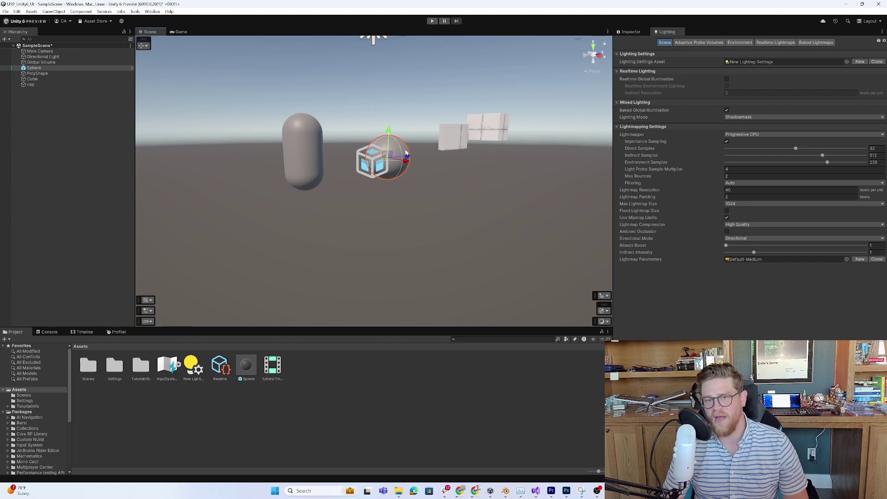
key(f)
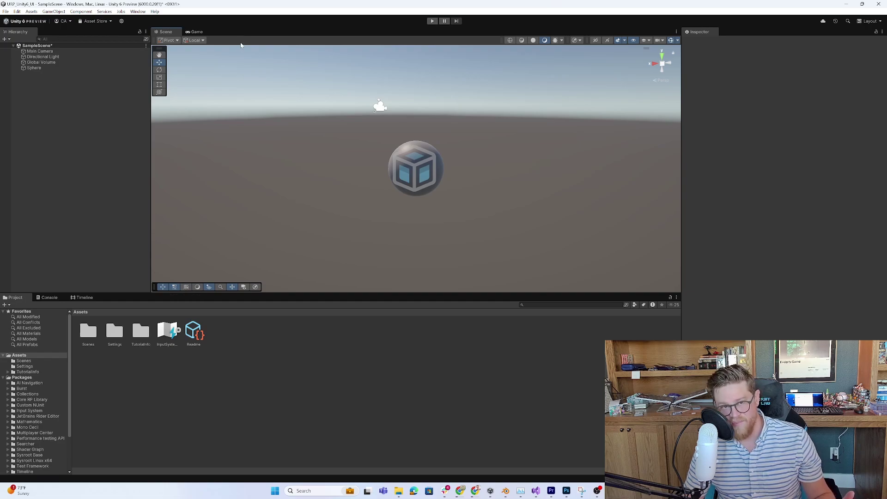
Step: Collapse the scene tool panel and drag the pivot, grid and shading overlays to the Scene view's bottom
click(187, 287)
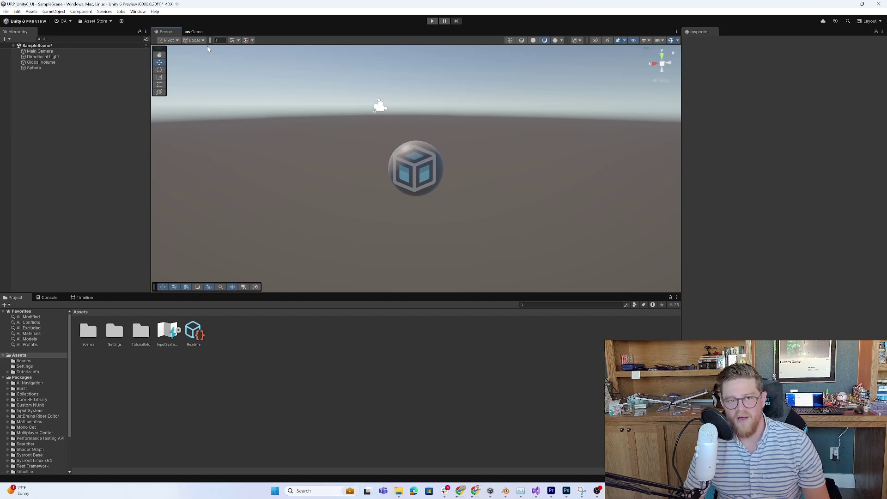
right_click(161, 52)
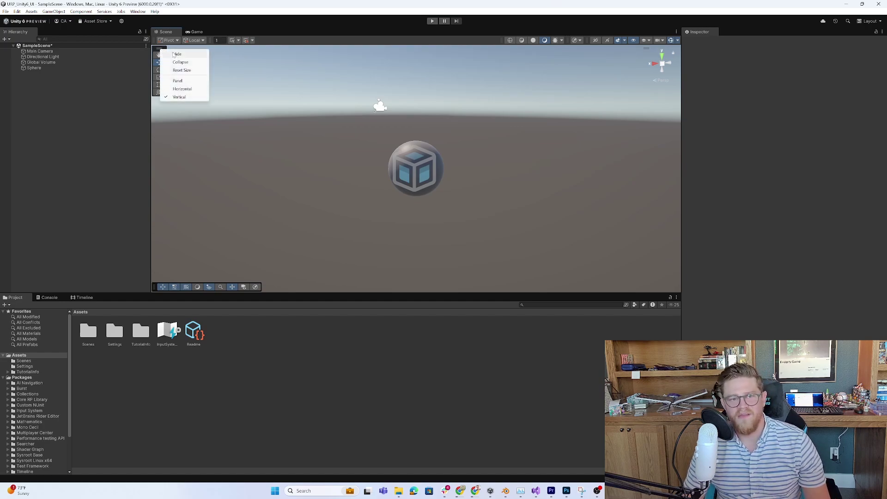
click(175, 57)
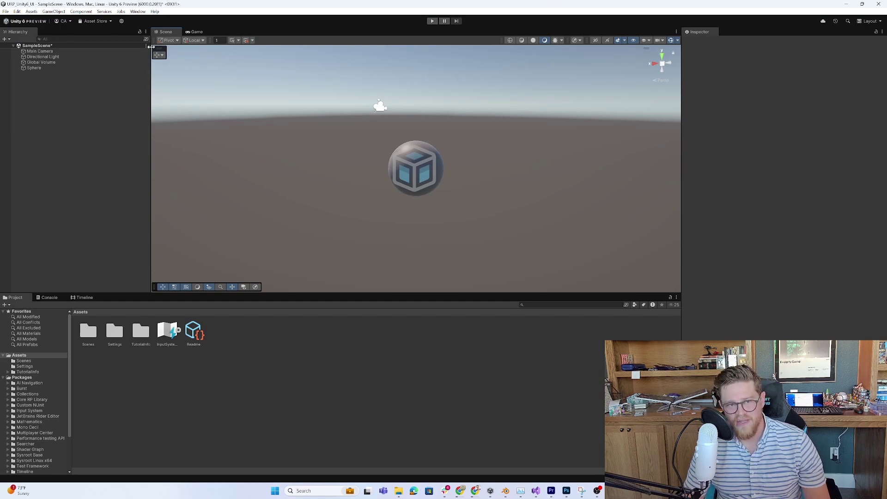
drag(154, 42, 187, 289)
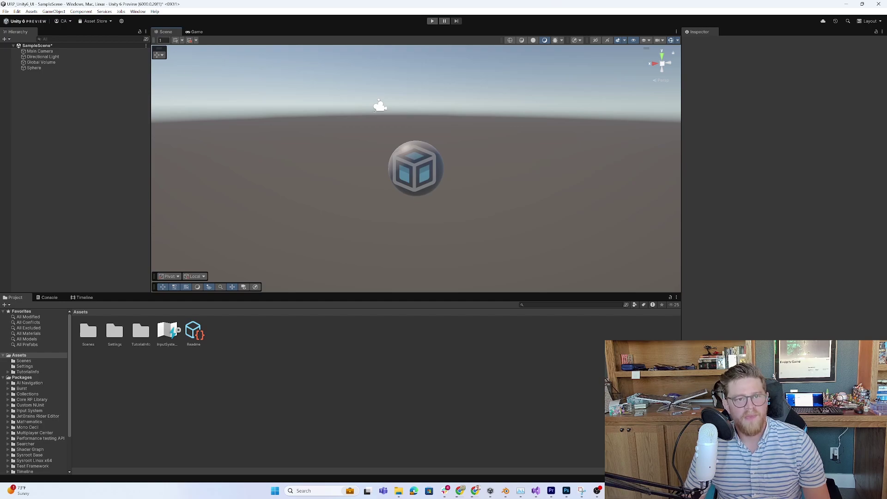
drag(156, 41, 169, 278)
mouse_move(504, 40)
mouse_down()
mouse_move(666, 226)
mouse_move(672, 292)
mouse_up()
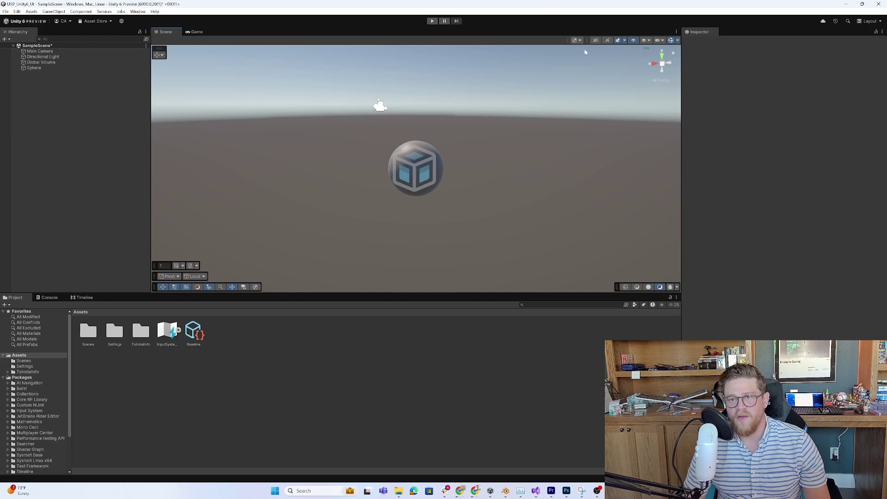
drag(574, 40, 672, 286)
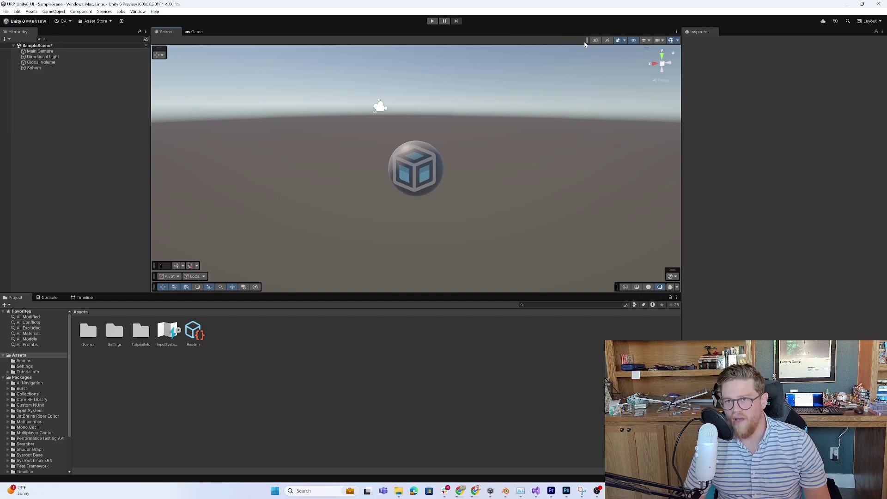
drag(586, 42, 587, 272)
Step: Collapse the shading, transform tools, pivot/orientation and grid/snapping overlays into compact icons
right_click(588, 262)
click(601, 272)
right_click(617, 287)
click(628, 292)
right_click(671, 278)
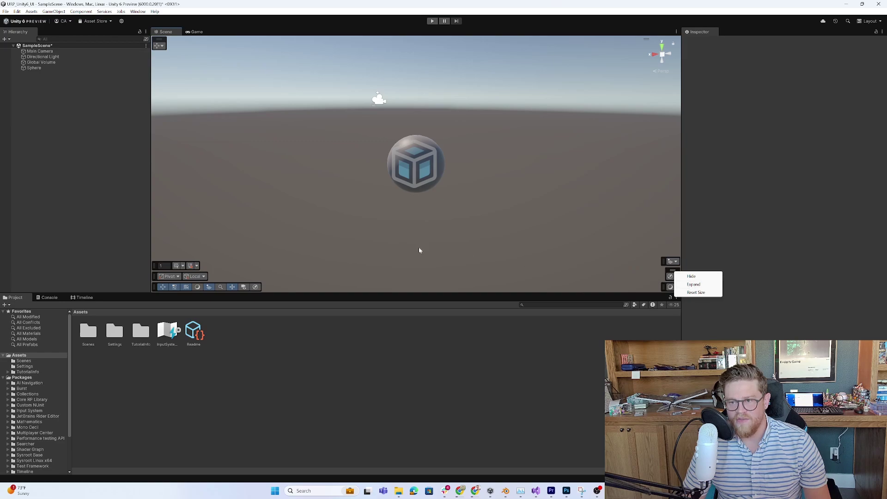
right_click(157, 287)
click(185, 292)
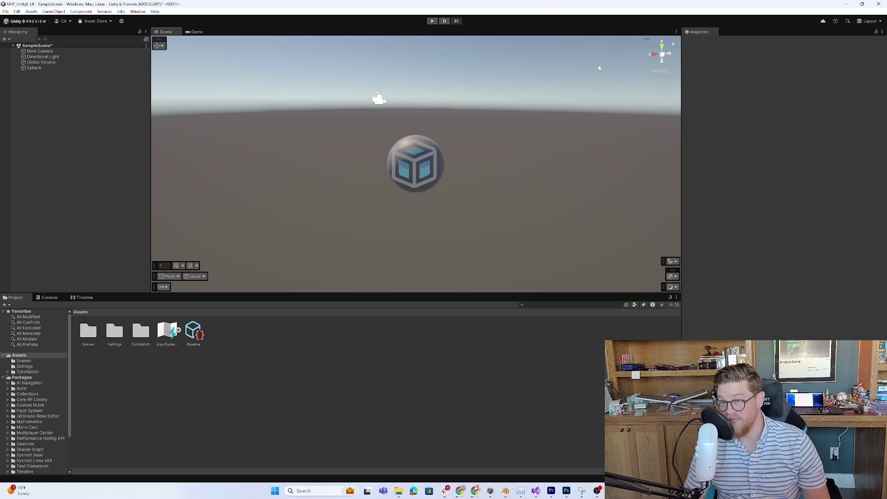
right_click(156, 277)
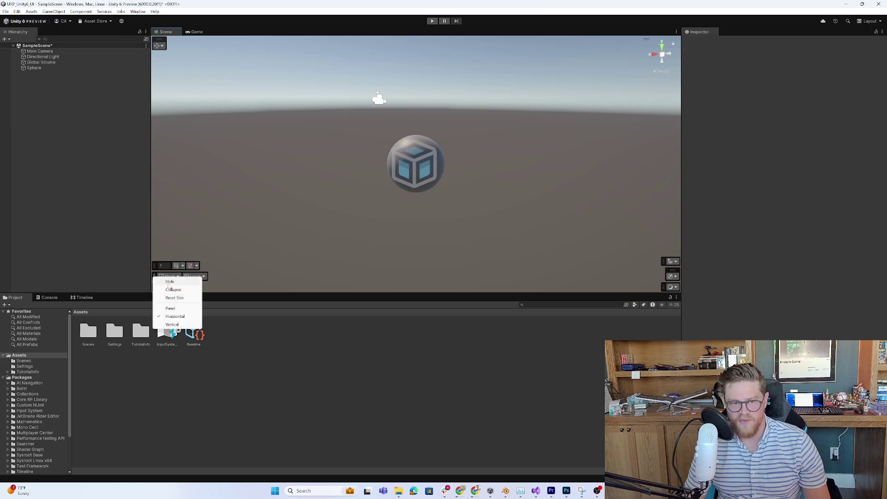
click(185, 281)
right_click(156, 269)
click(187, 273)
Step: Nudge the view and resize the Scene, Project and Inspector splitters to enlarge the Scene view
right_drag(526, 177, 538, 285)
drag(537, 293, 537, 394)
drag(682, 268, 613, 263)
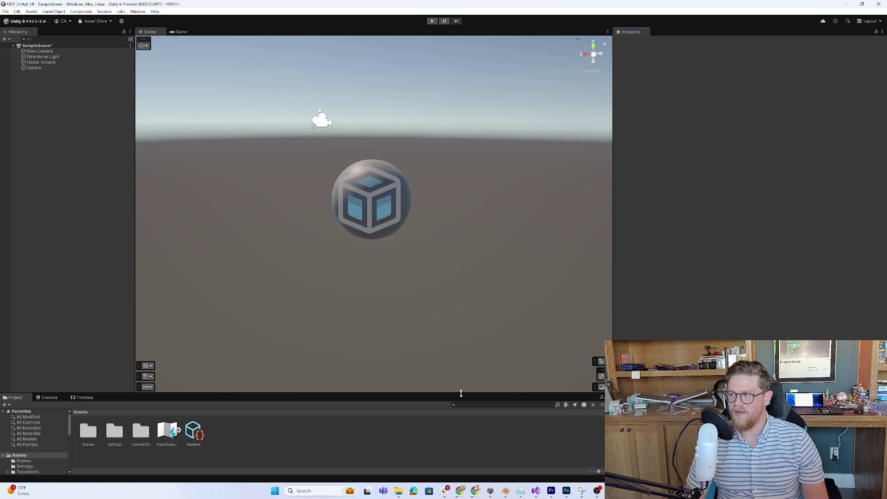
drag(461, 393, 464, 288)
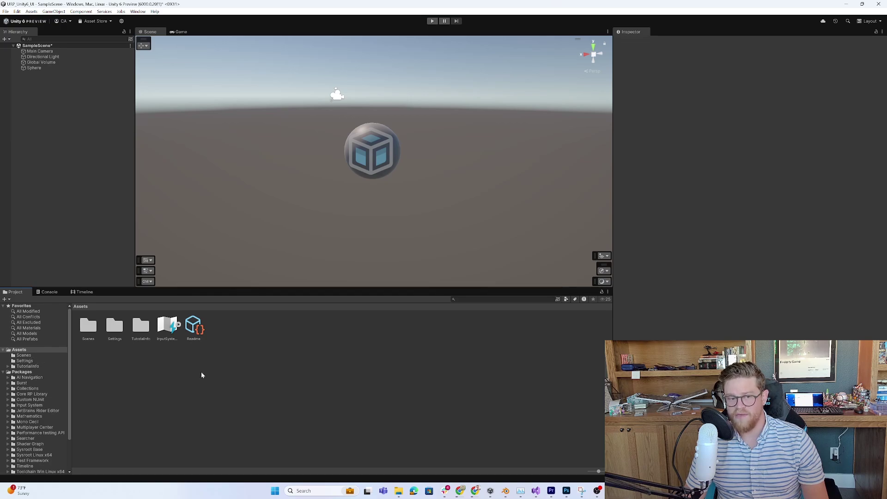
Step: Turn the Sphere into a prefab in Assets, inspect the prefab asset, and reselect the scene instance
click(37, 68)
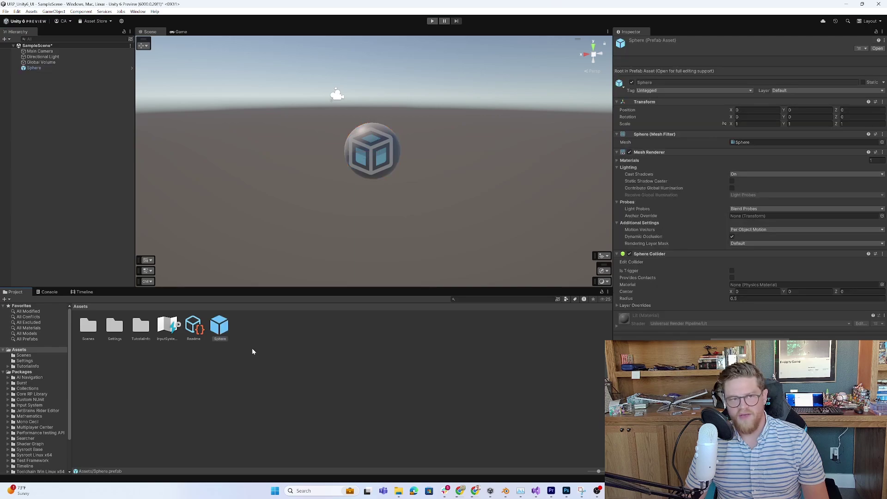
click(306, 376)
click(220, 332)
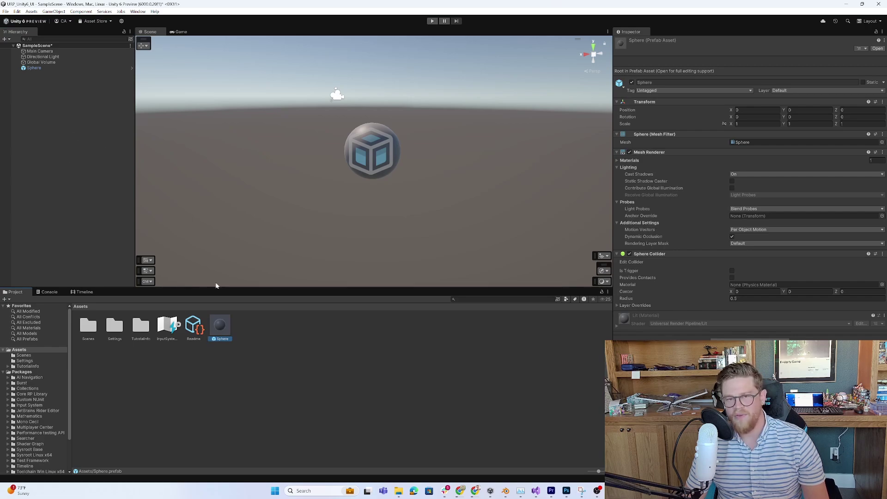
click(63, 123)
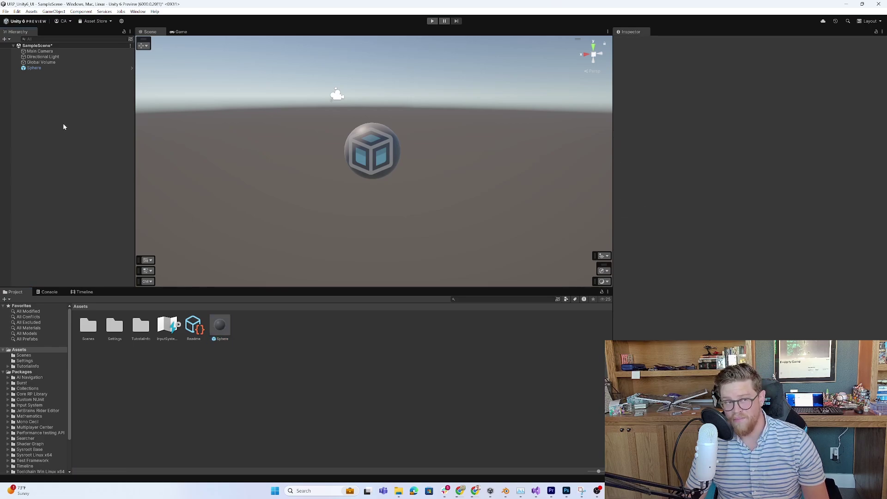
click(50, 67)
middle_drag(271, 128, 278, 176)
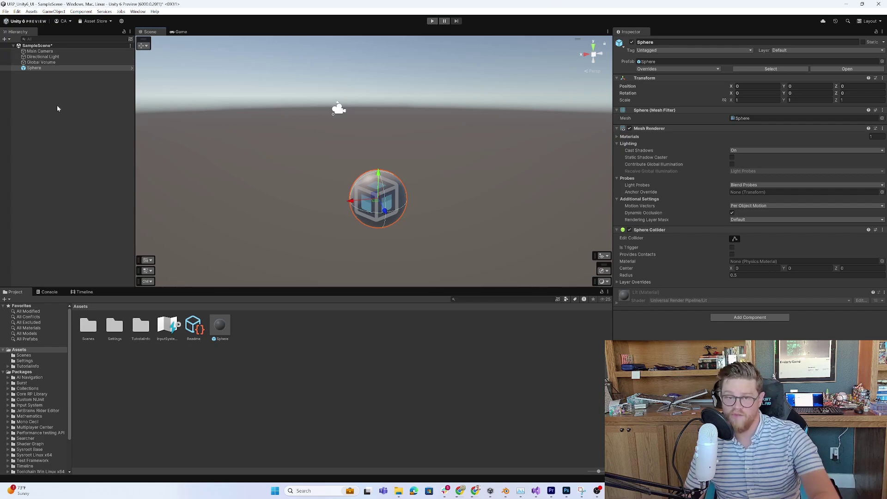
click(49, 120)
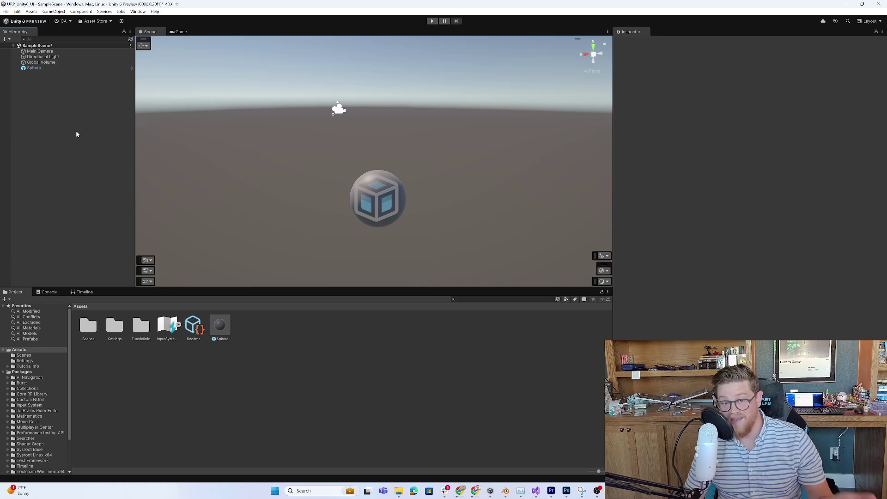
Step: Start a new scene from the File menu, then cancel it
click(7, 12)
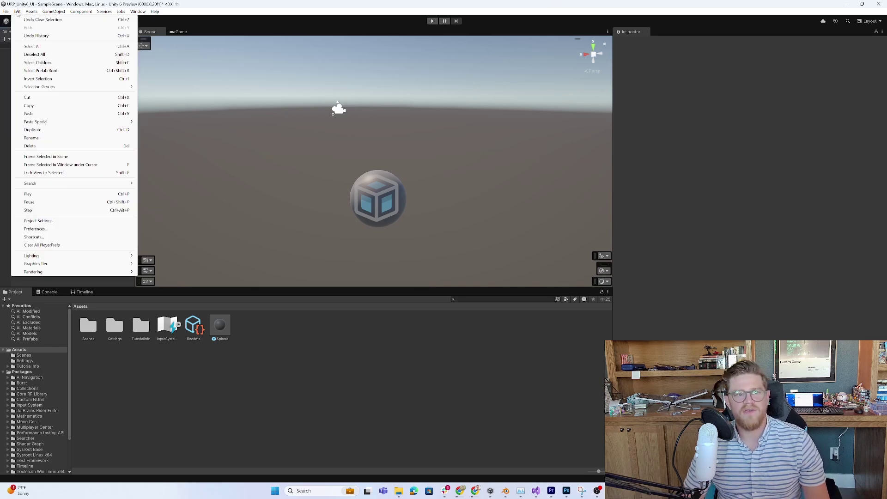
click(21, 20)
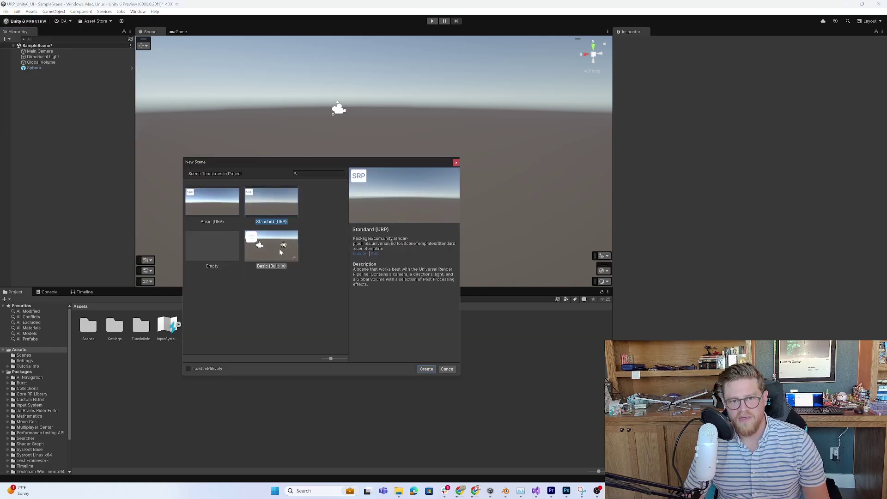
click(456, 163)
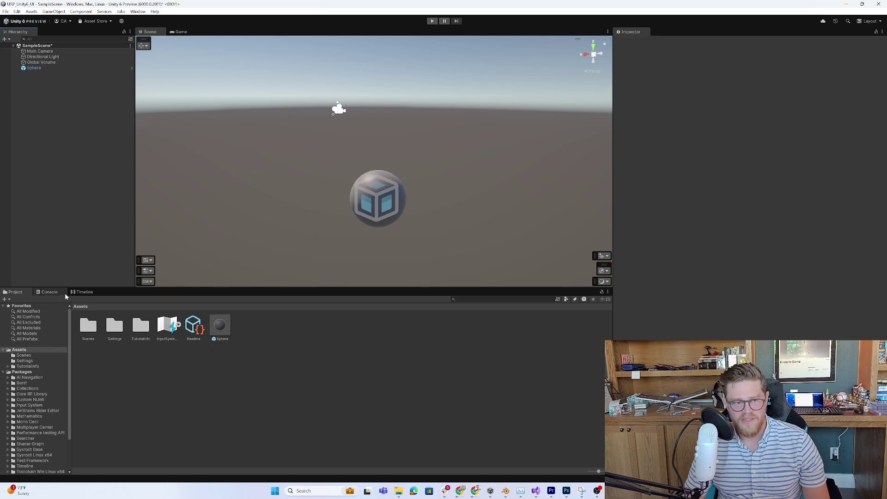
Step: Show the Timeline window in the lower panel and make the Scene view taller
click(50, 292)
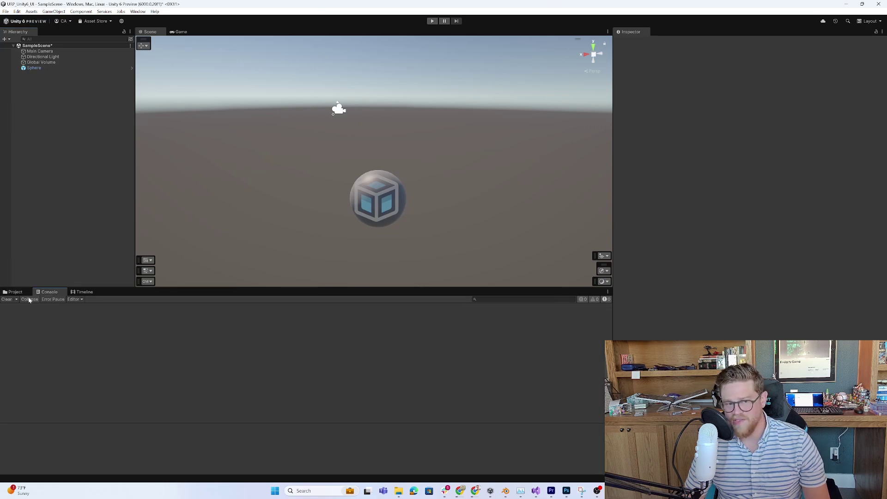
click(90, 293)
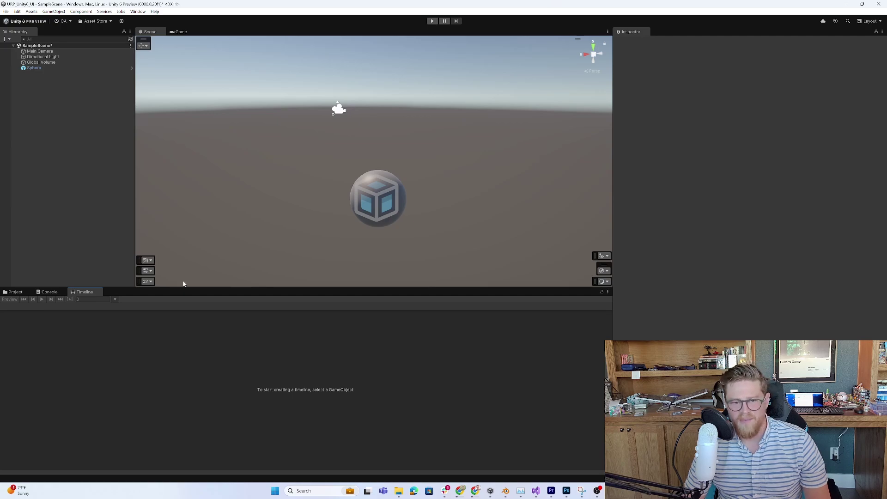
drag(193, 288, 201, 328)
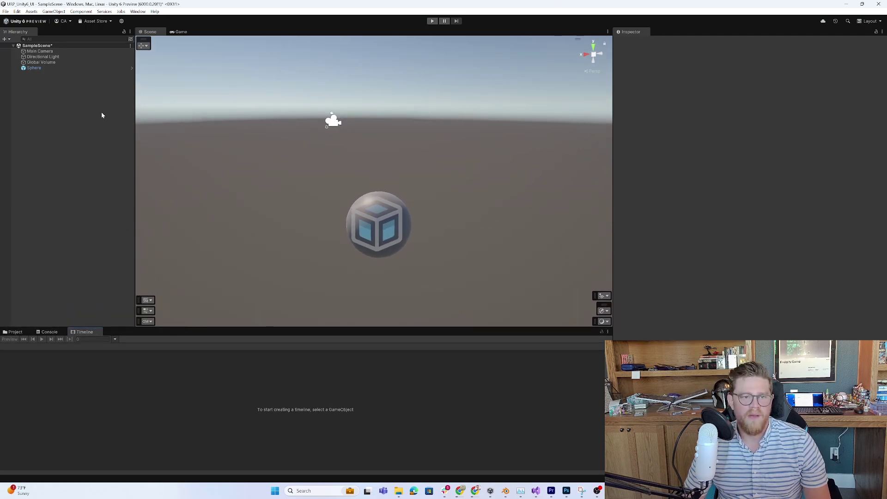
Step: Create a timeline for the Sphere, saved as the SphereTimeline asset
click(52, 68)
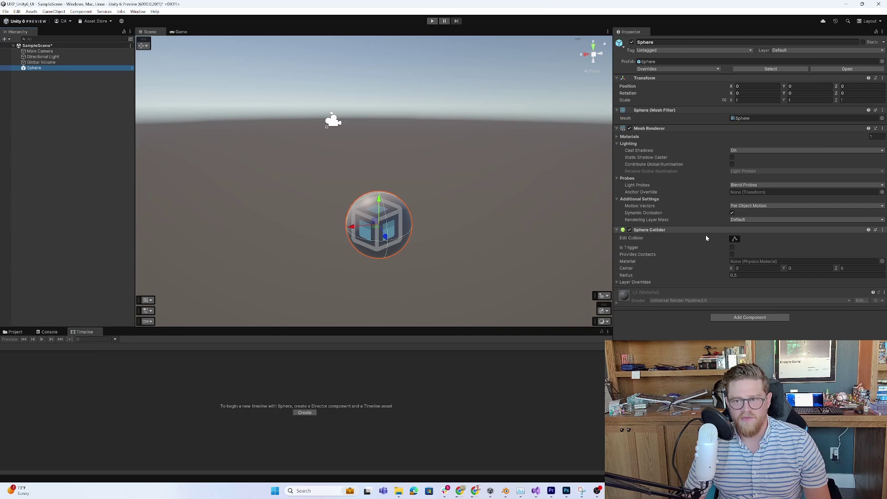
right_click(53, 69)
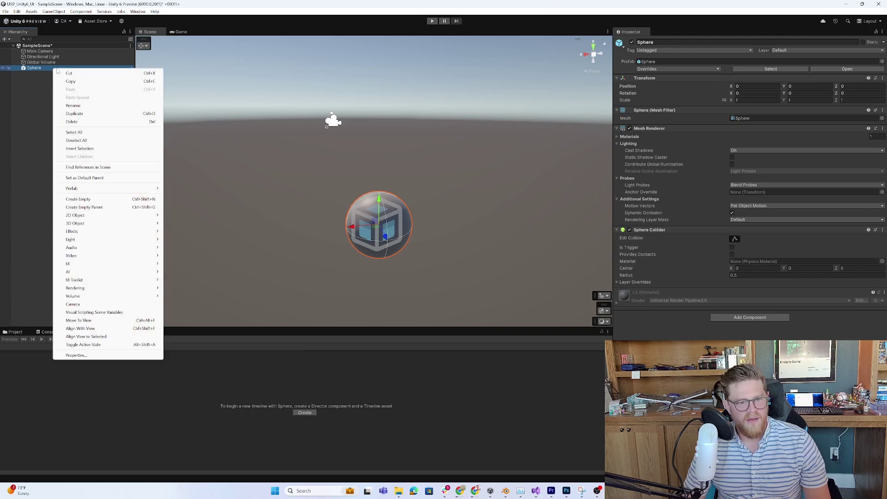
click(40, 98)
click(44, 70)
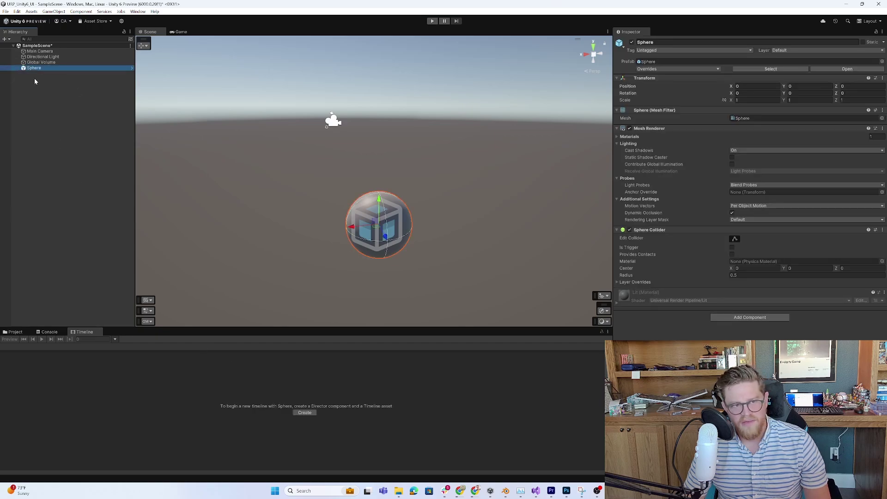
click(304, 413)
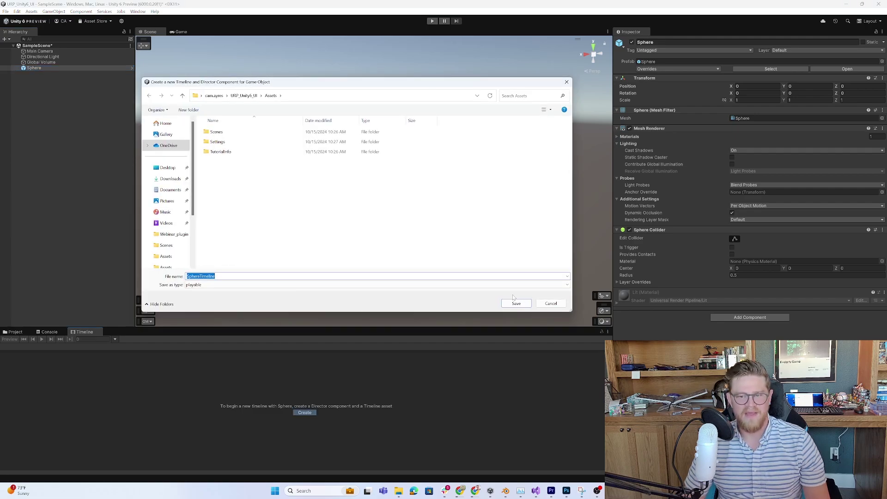
click(516, 305)
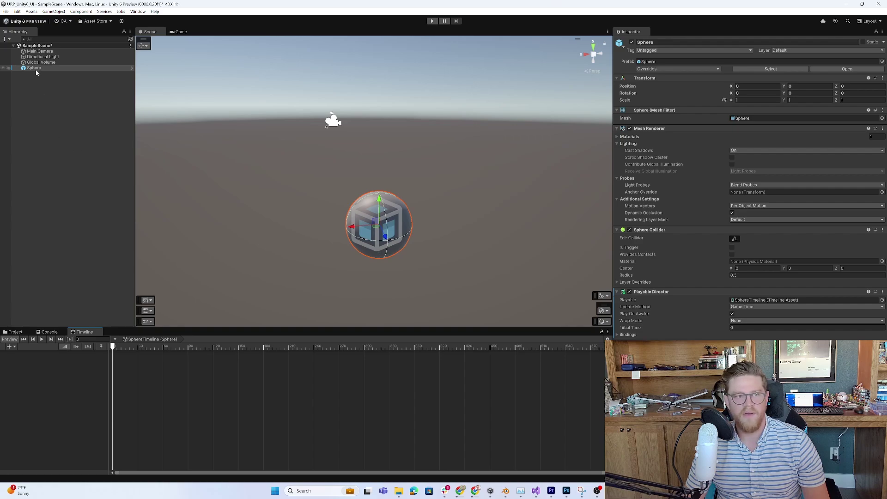
Step: Add a Sphere (Animator) animation track to SphereTimeline
right_click(42, 390)
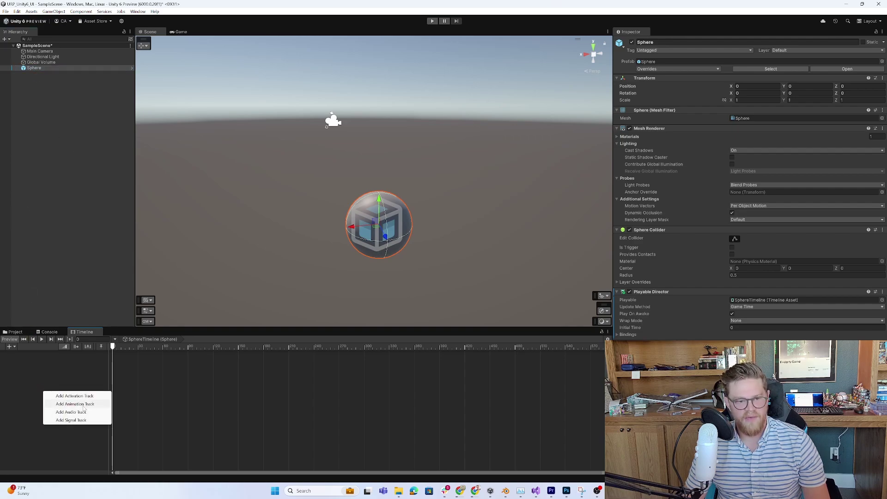
click(83, 407)
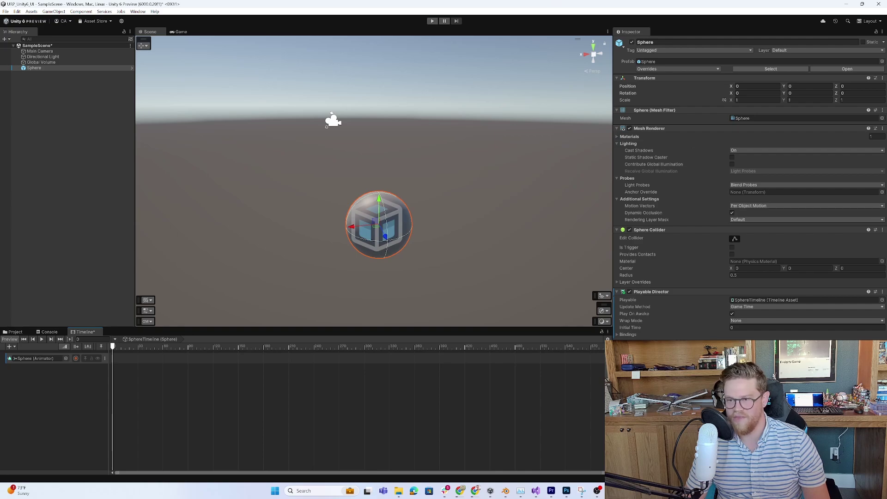
click(75, 359)
click(76, 359)
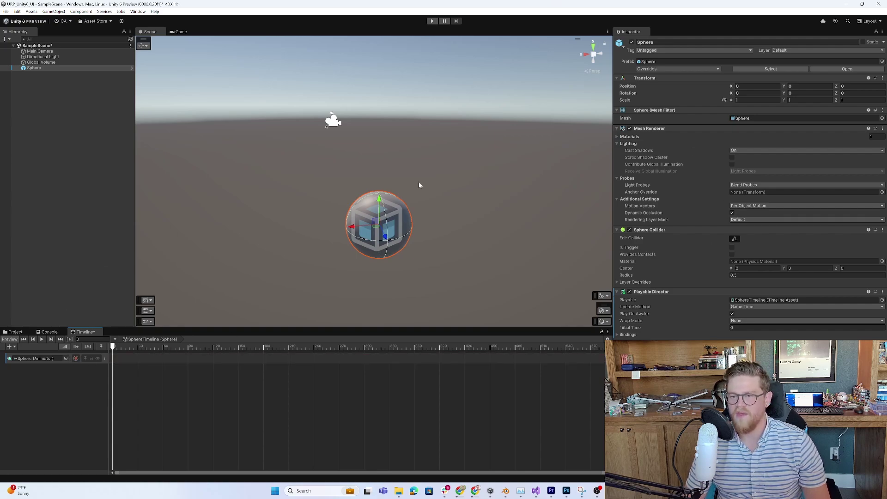
click(55, 63)
click(51, 68)
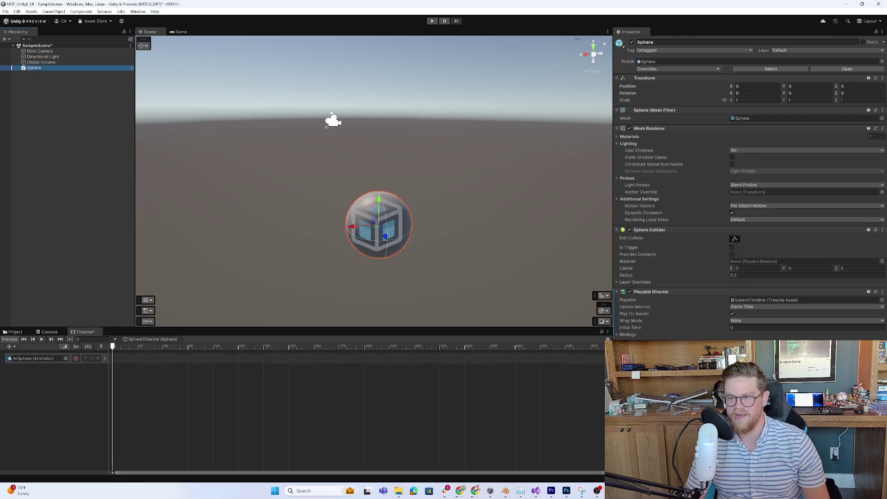
drag(387, 137, 409, 144)
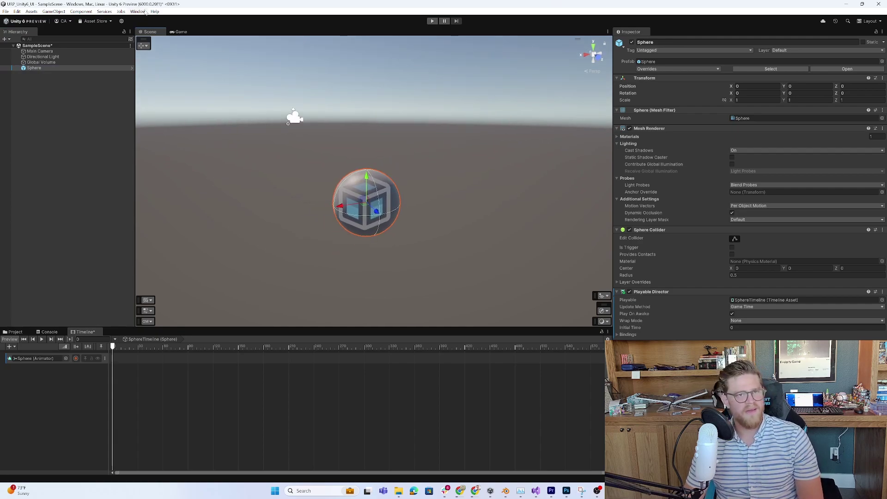
Step: Open the Profiler from Window > Analysis, dock it beside Timeline, then show the Project Assets
click(138, 11)
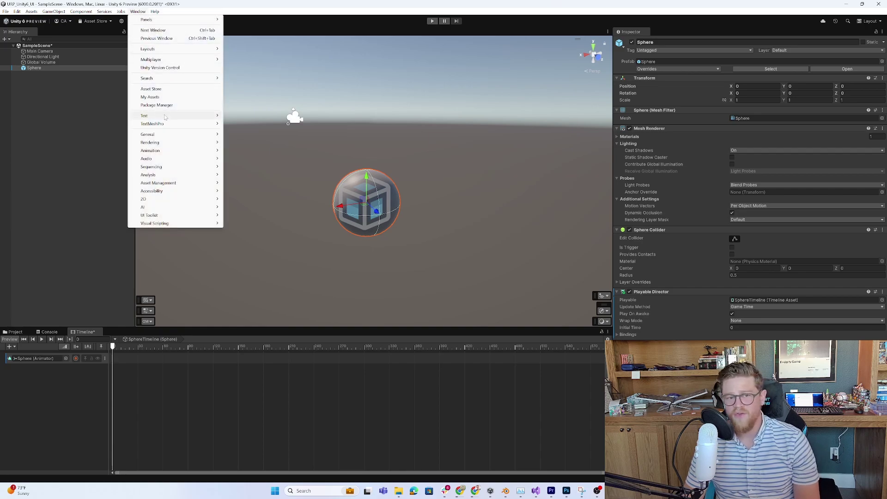
mouse_move(163, 134)
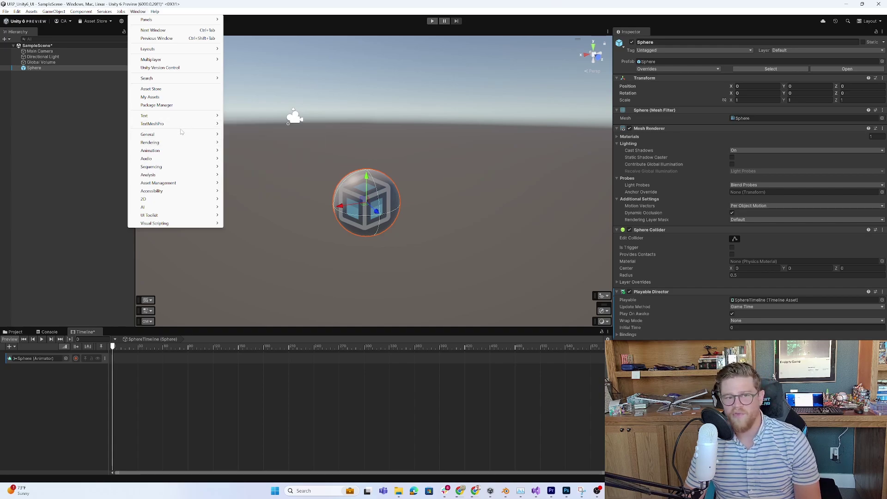
mouse_move(180, 146)
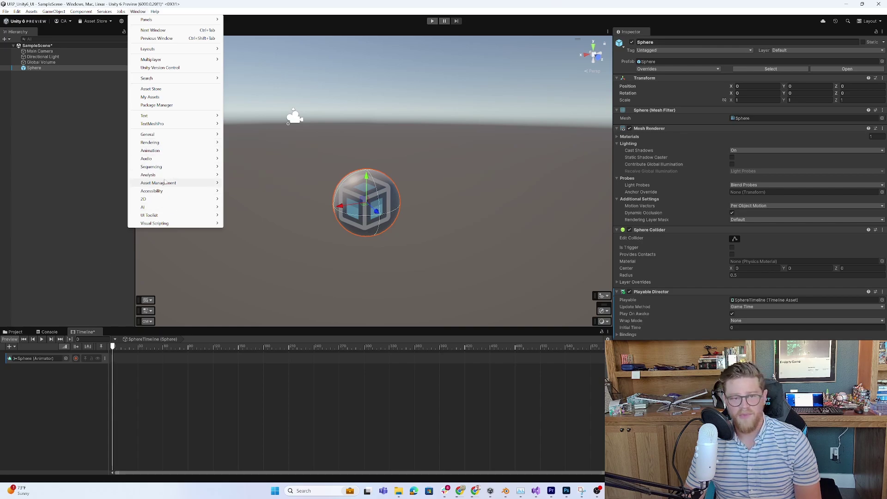
mouse_move(169, 168)
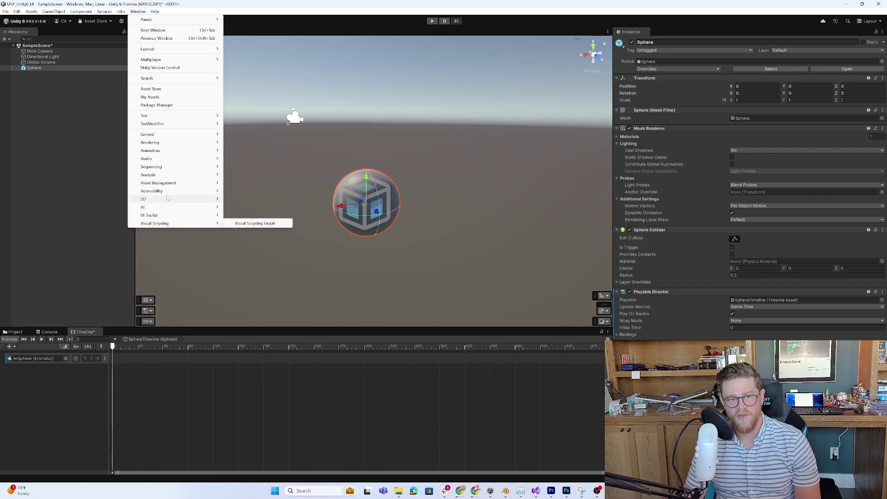
mouse_move(168, 200)
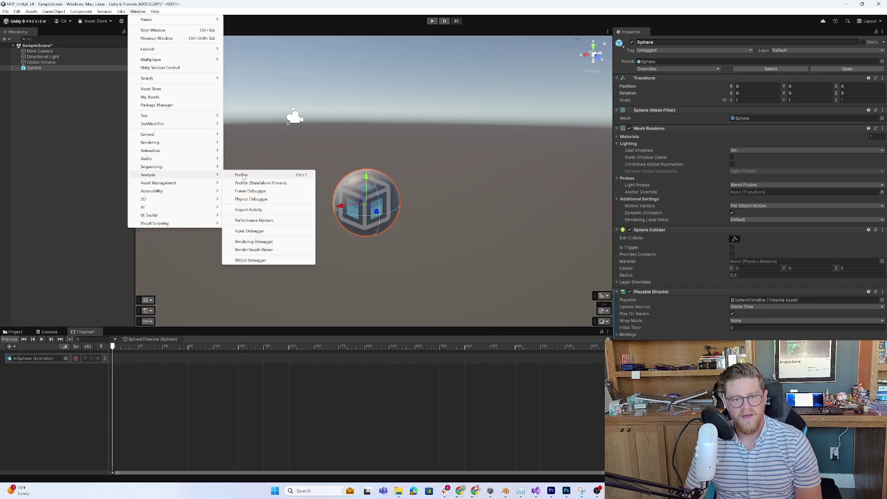
click(244, 177)
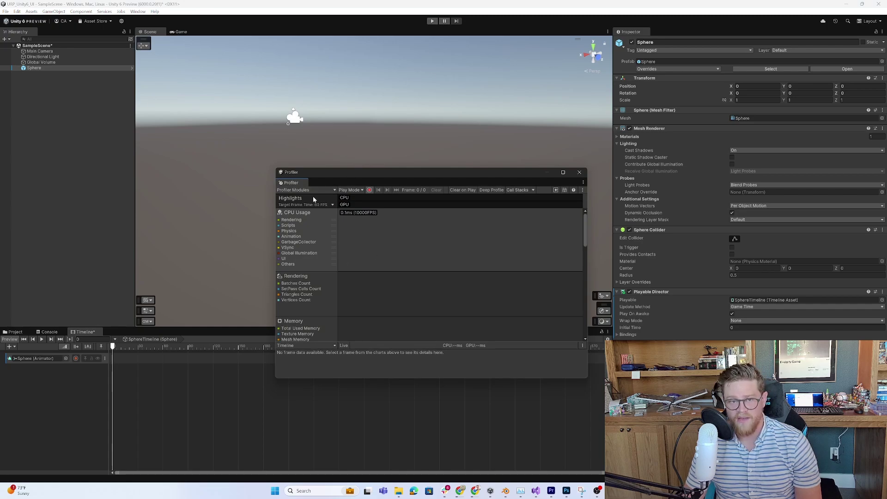
drag(291, 182, 129, 332)
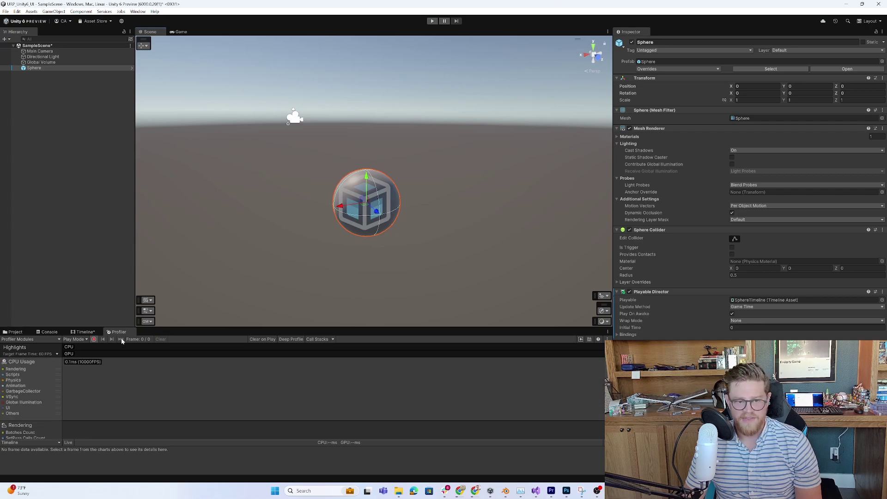
click(83, 332)
click(15, 332)
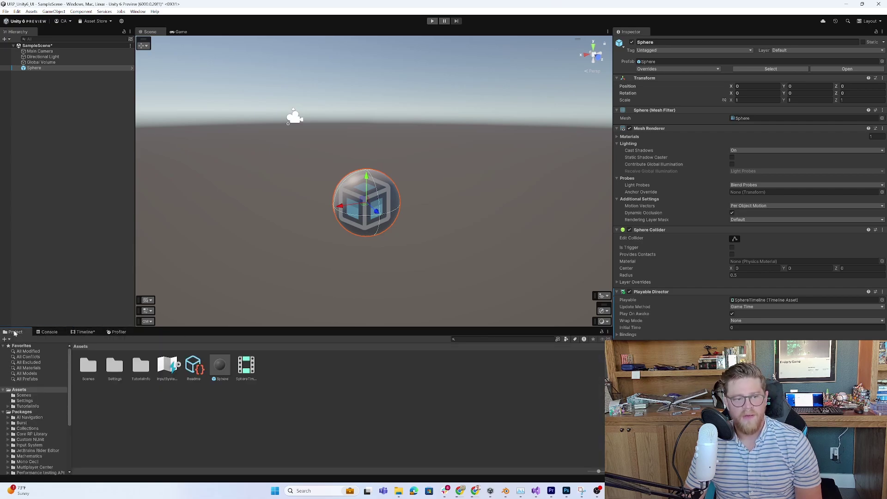
click(138, 11)
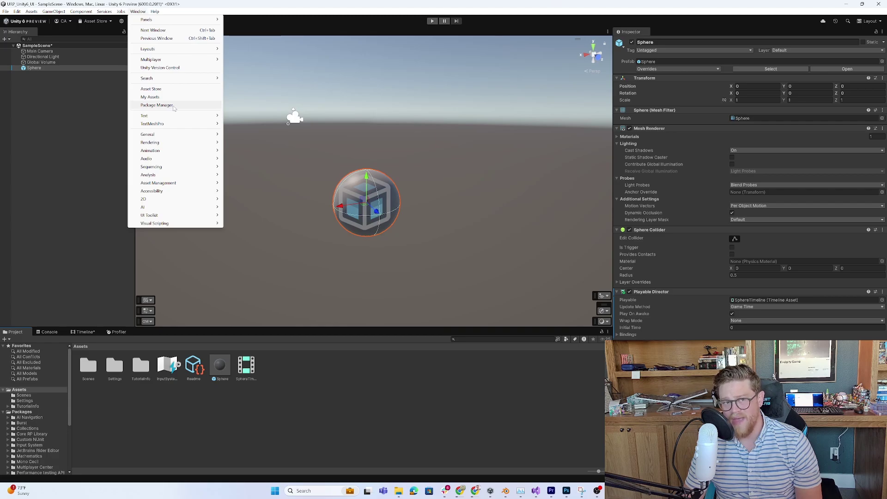
Step: Install the ProBuilder 6.0.4 package from the Unity Registry via Package Manager
click(157, 105)
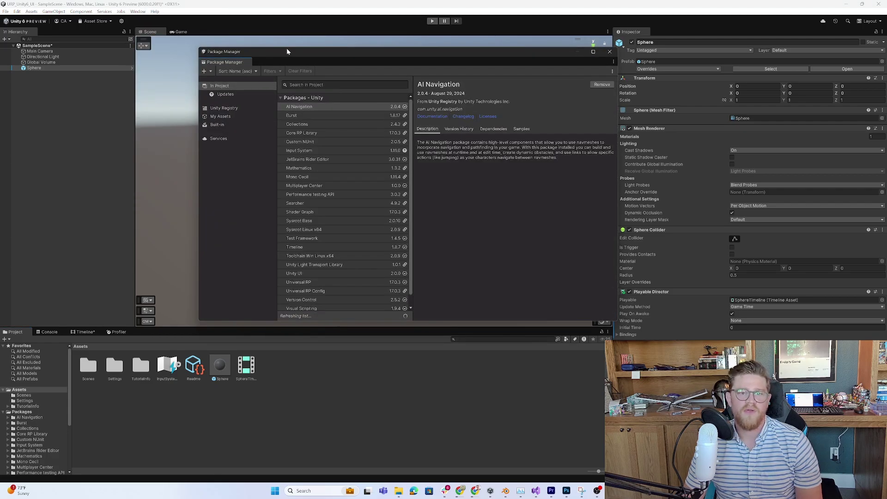
drag(286, 49, 256, 49)
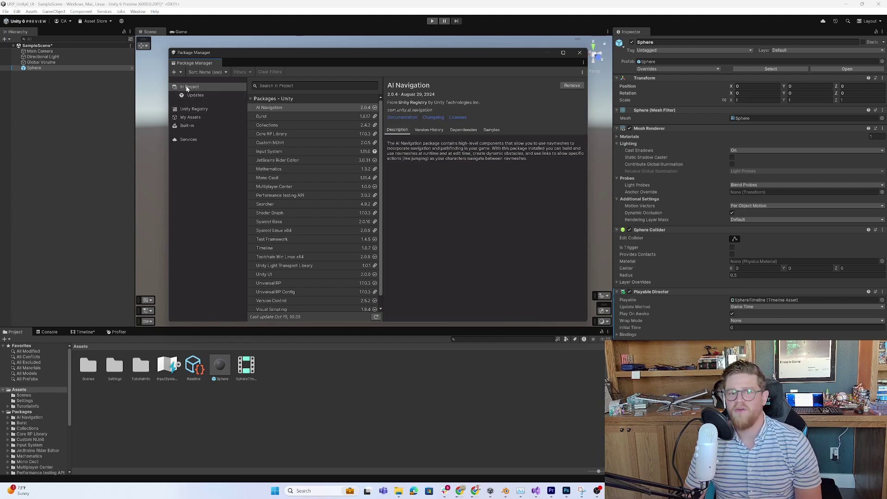
scroll(349, 141, down, 1)
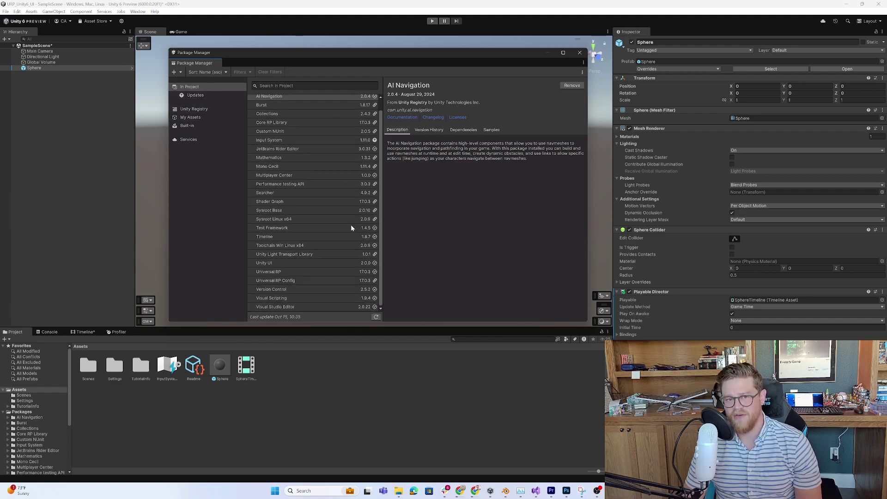
scroll(270, 183, up, 1)
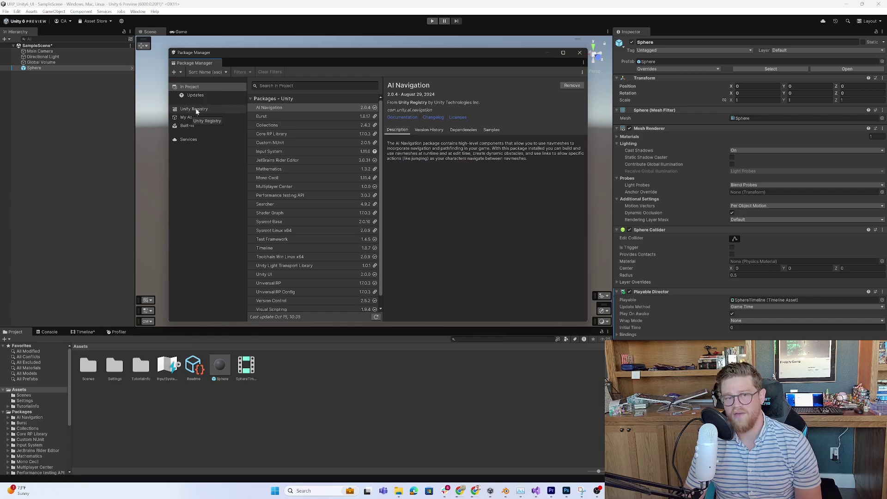
click(272, 301)
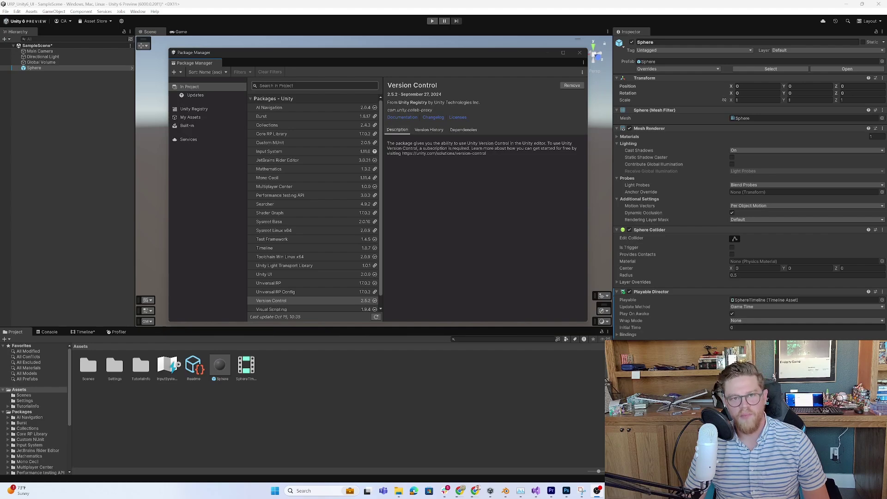
click(314, 85)
text(P)
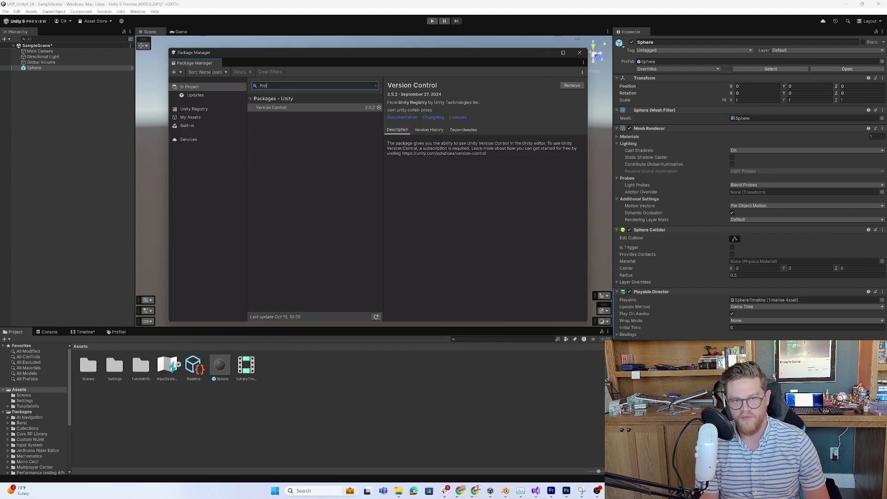
text(robuilder)
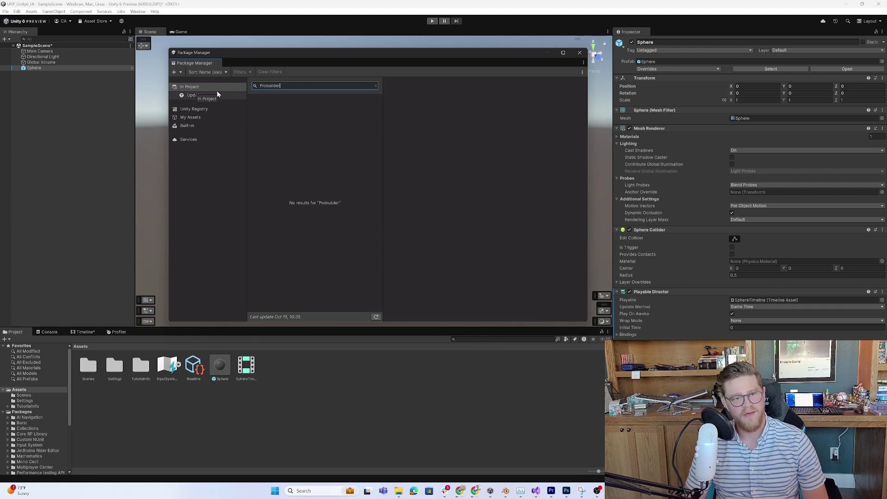
click(197, 112)
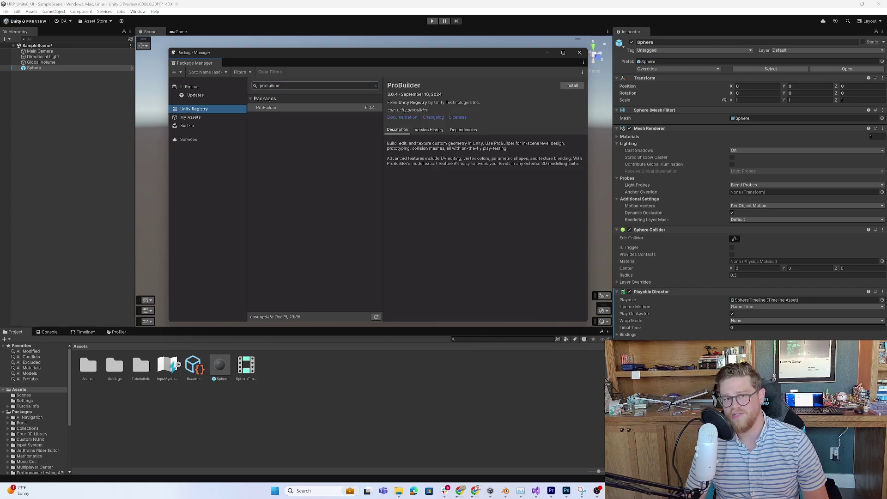
click(299, 108)
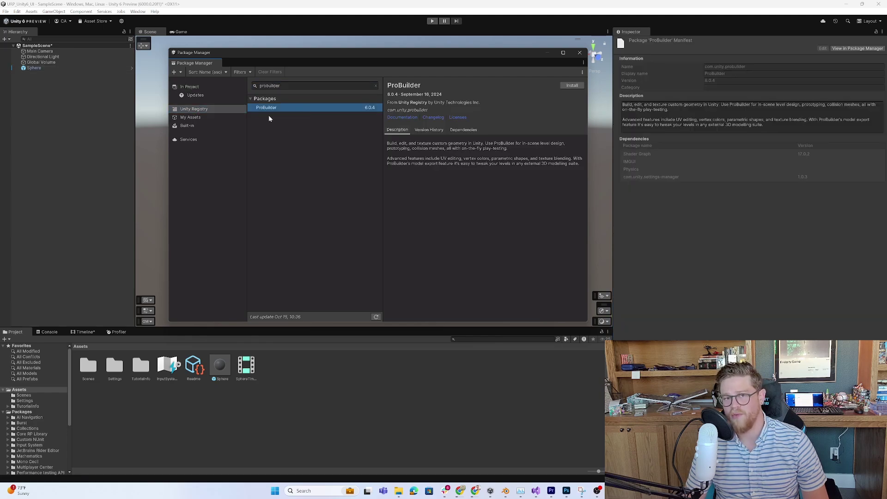
click(573, 86)
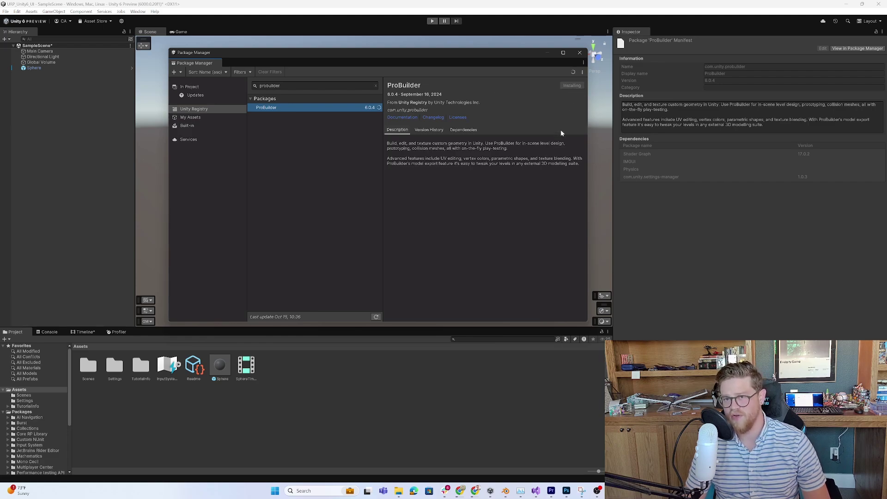
Step: Browse the My Assets, Built-in and Services package lists, viewing Friends and Remote Config
click(205, 119)
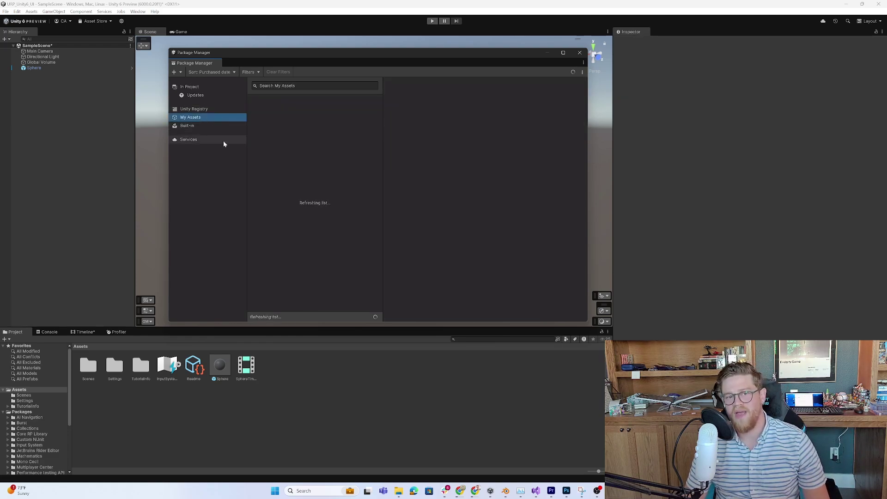
click(199, 128)
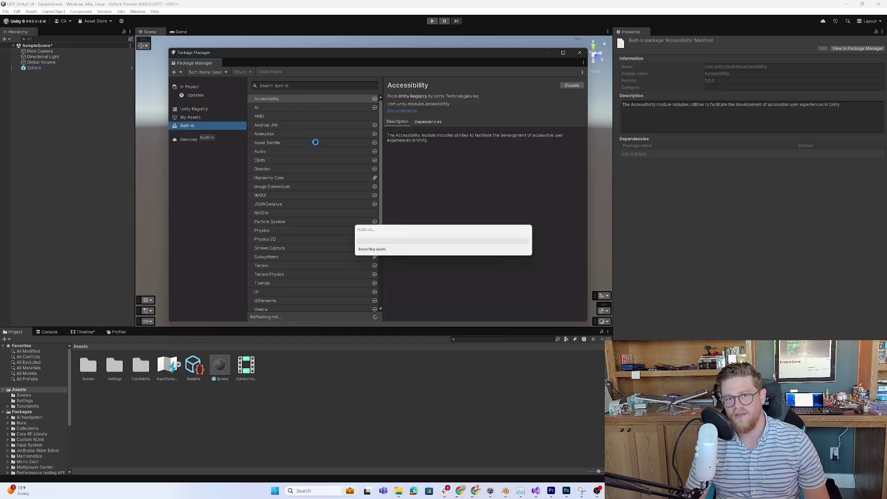
click(192, 139)
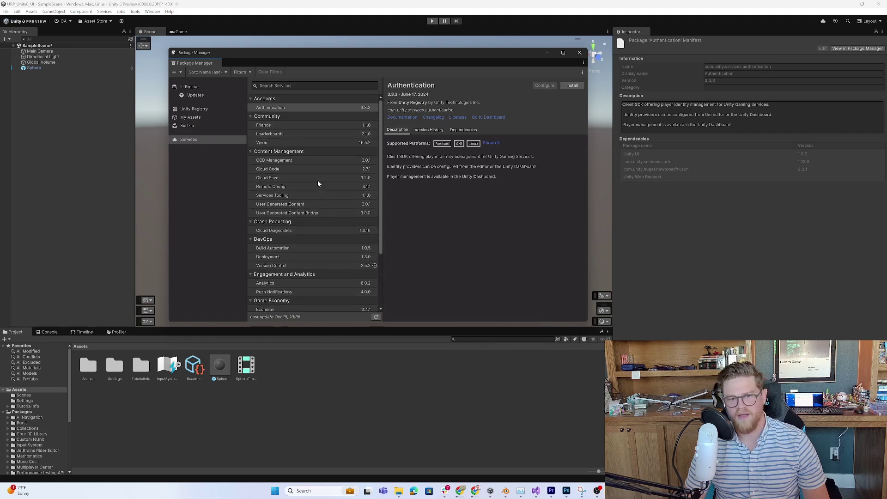
click(301, 124)
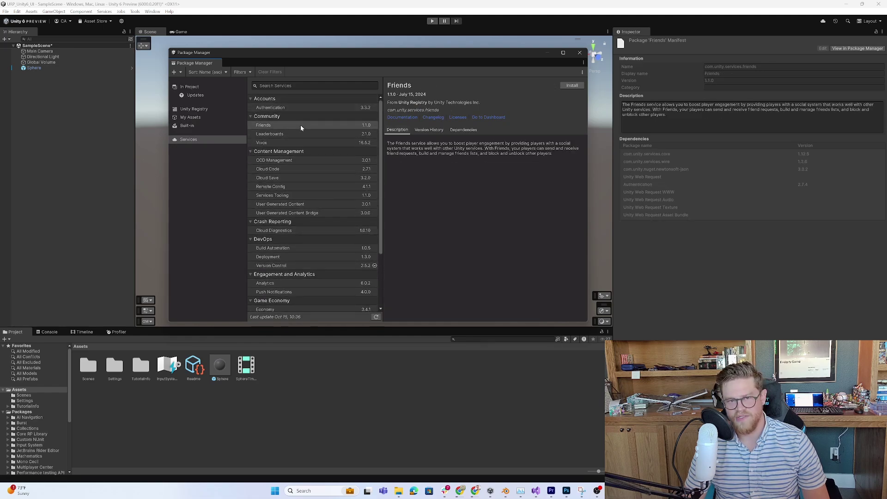
click(311, 186)
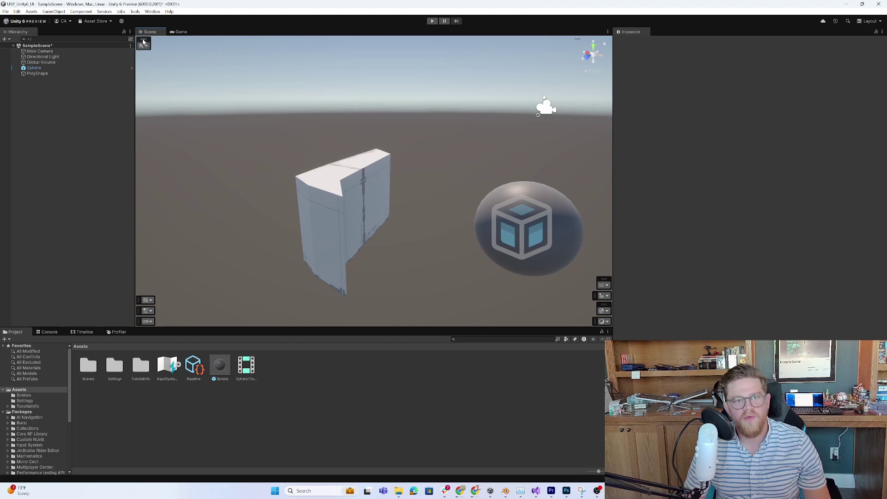
Step: Expand the tools overlay vertically and choose the ProBuilder cube creation tool
click(144, 43)
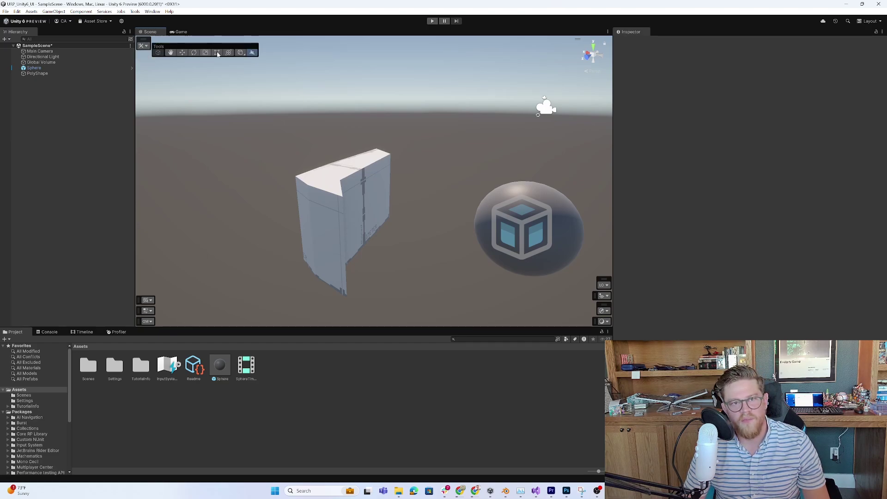
right_click(143, 45)
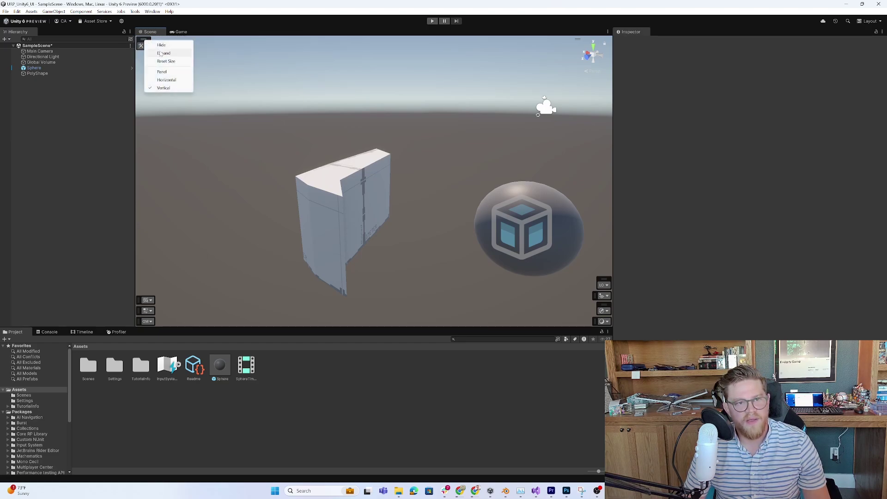
click(162, 53)
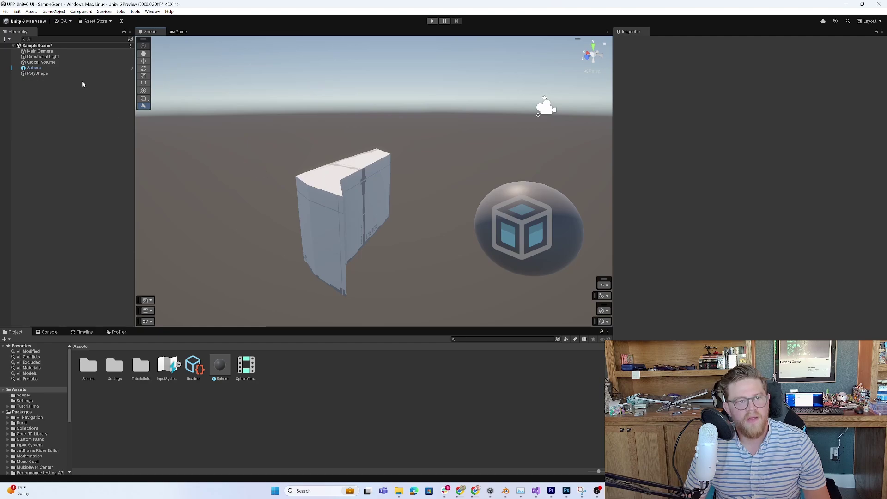
click(144, 99)
click(147, 103)
click(148, 104)
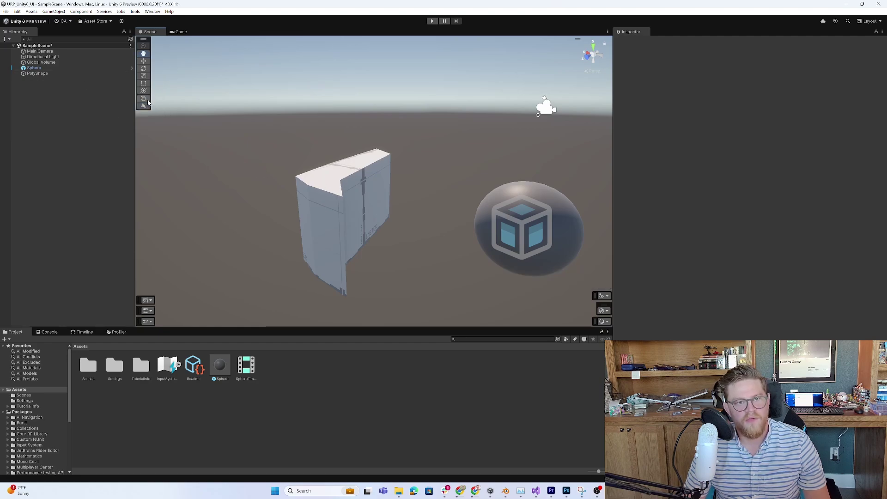
click(146, 99)
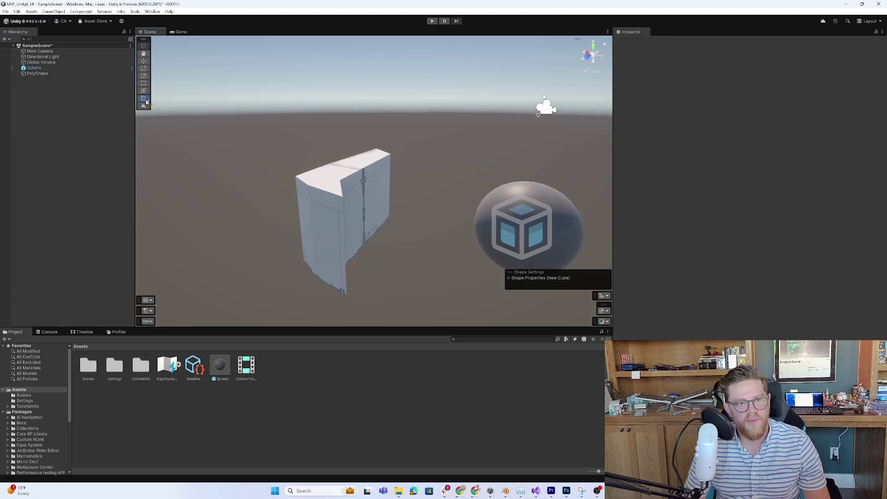
click(148, 100)
click(181, 63)
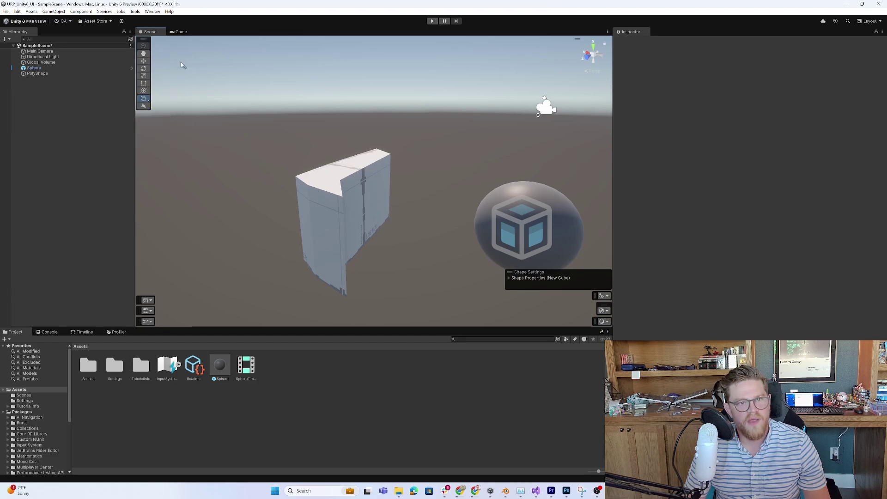
Step: Draw a new ProBuilder Cube left of the tall block, about 0.84 × 0.61 × 0.41
mouse_move(221, 219)
mouse_down()
mouse_move(234, 265)
mouse_move(224, 298)
mouse_up()
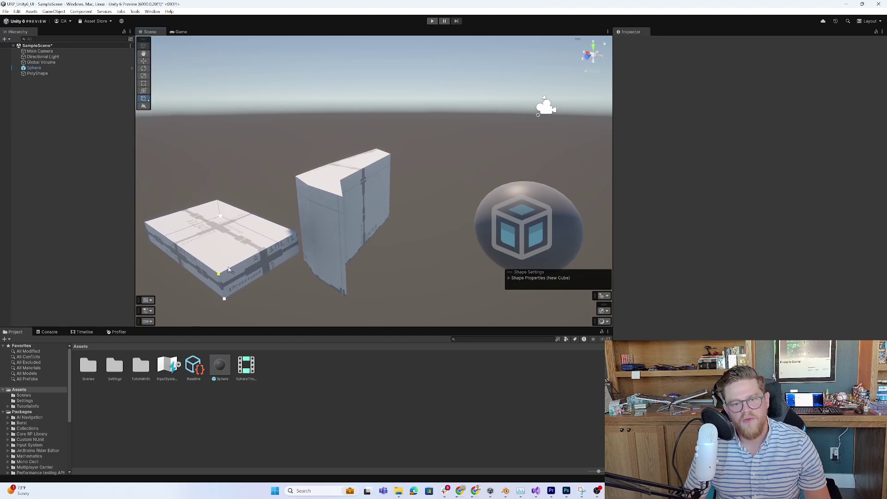
click(226, 192)
mouse_move(258, 234)
alt+mouse_down()
mouse_move(426, 234)
mouse_move(431, 222)
mouse_move(328, 199)
mouse_move(406, 222)
mouse_move(379, 218)
mouse_move(334, 189)
alt+mouse_up()
alt+drag(268, 208, 216, 119)
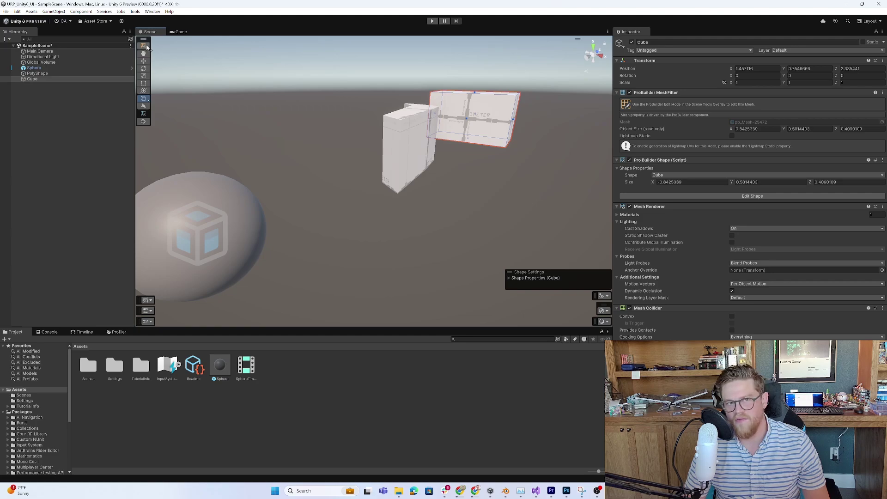
mouse_move(152, 128)
alt+mouse_down()
mouse_move(277, 119)
mouse_move(160, 138)
alt+mouse_up()
click(144, 123)
mouse_move(415, 114)
mouse_down()
mouse_move(414, 91)
mouse_move(414, 104)
mouse_up()
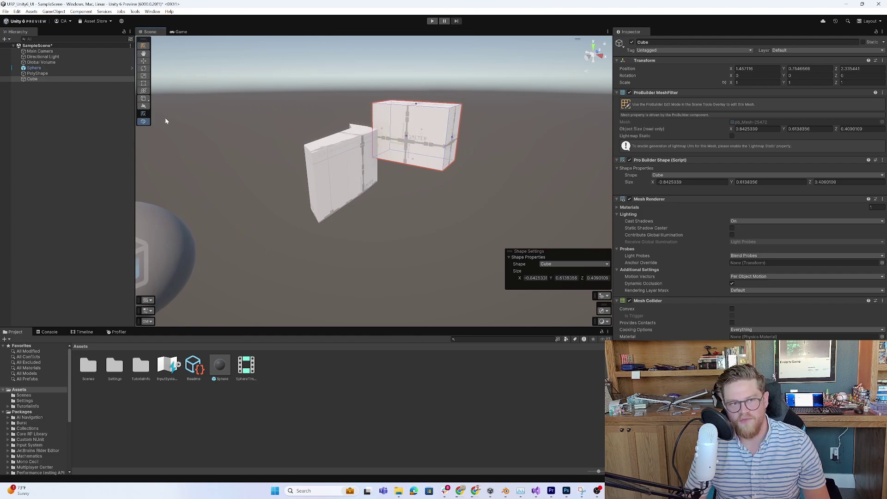
Step: Collapse the tool strip to one button and orbit the sphere into view
right_click(143, 41)
click(178, 51)
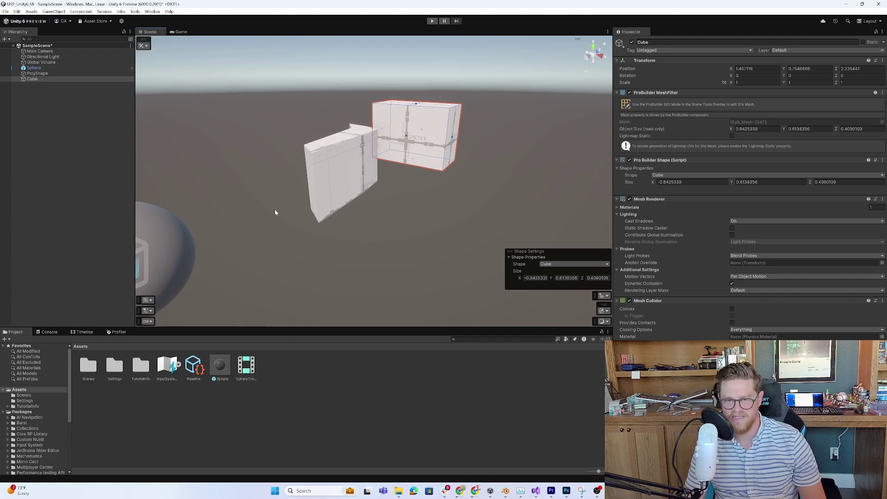
alt+drag(303, 111, 227, 121)
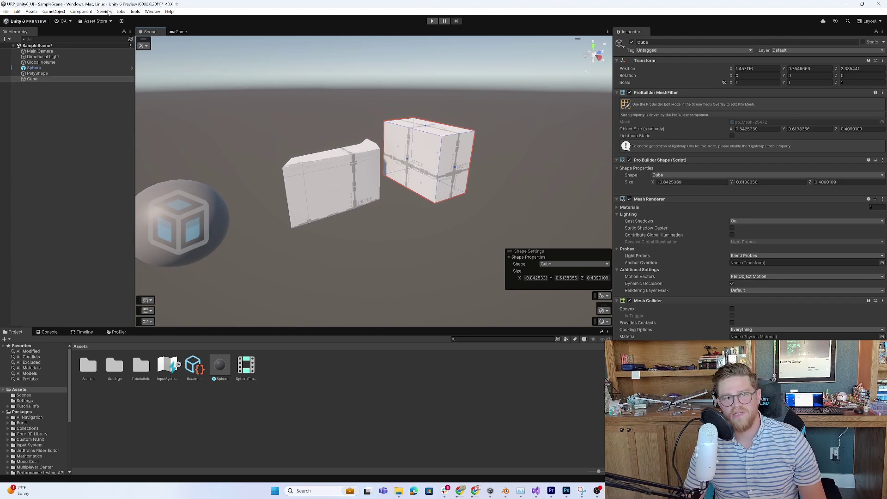
Step: Search the hierarchy with a Mesh Renderer component filter, then close the Search window
click(152, 11)
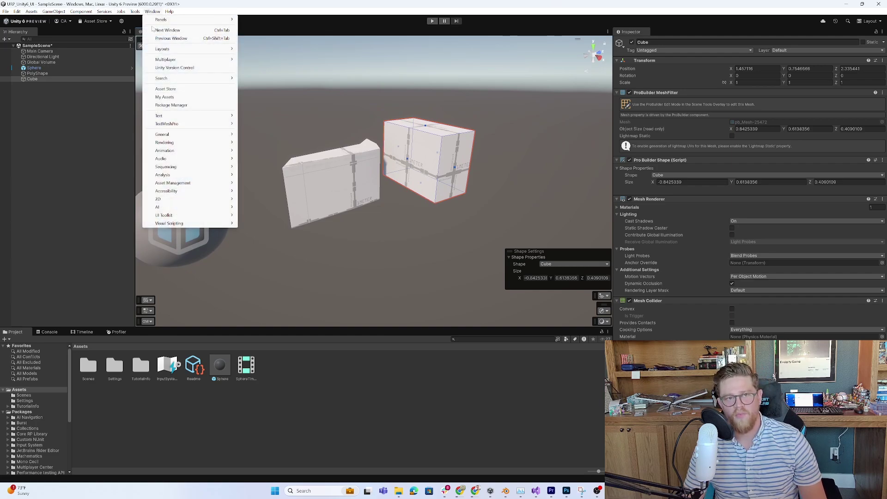
click(95, 160)
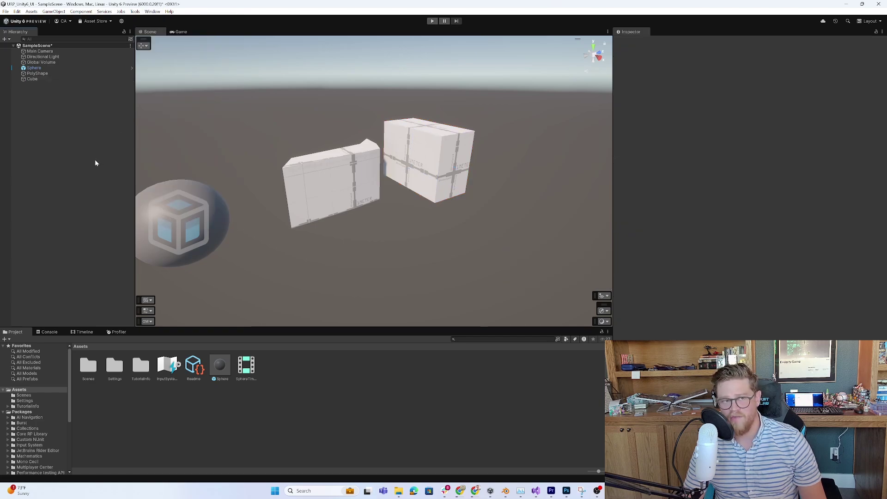
click(129, 39)
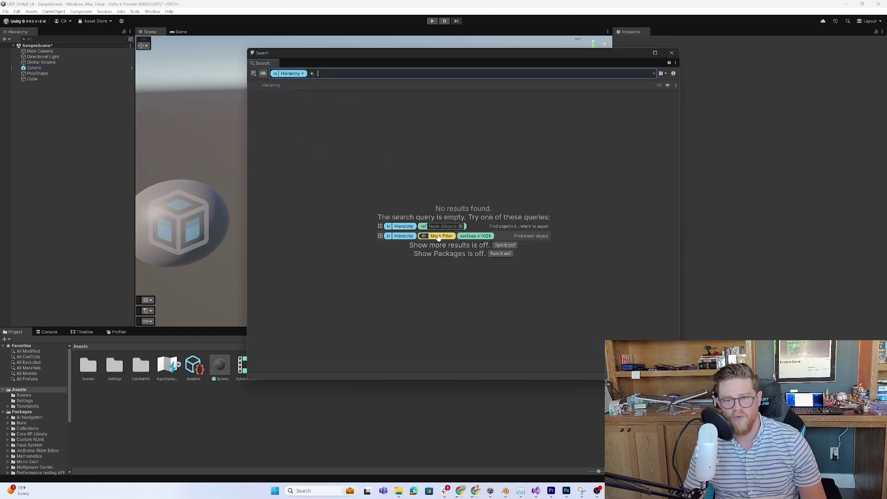
text(m)
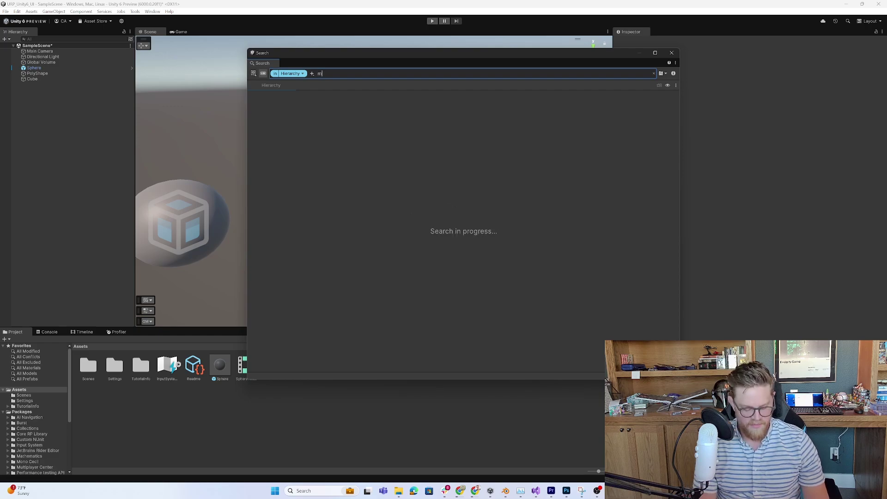
text(esh render)
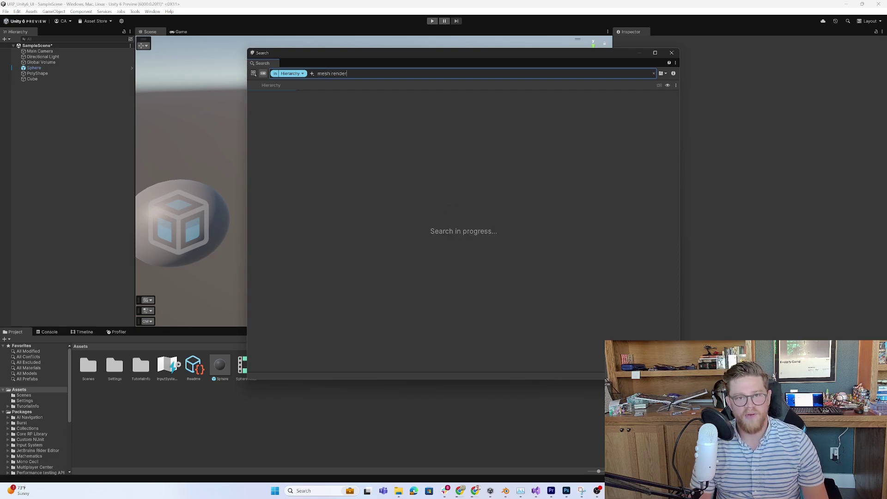
click(312, 74)
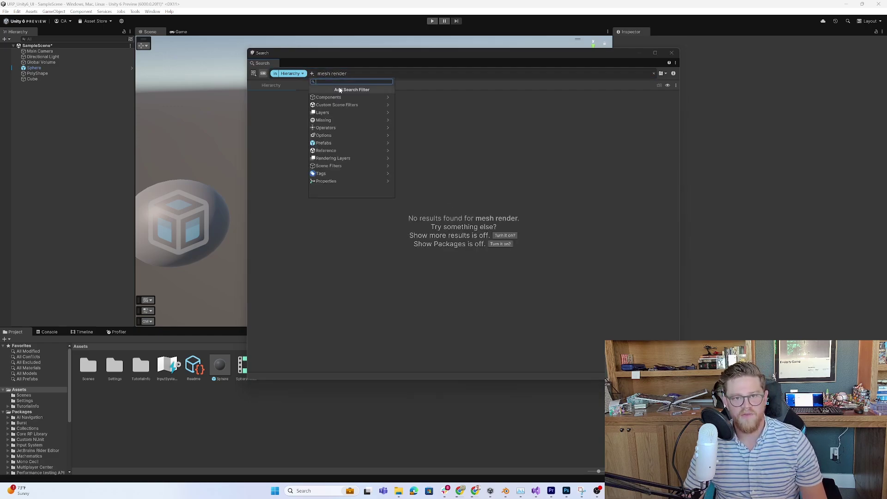
text(mesh re)
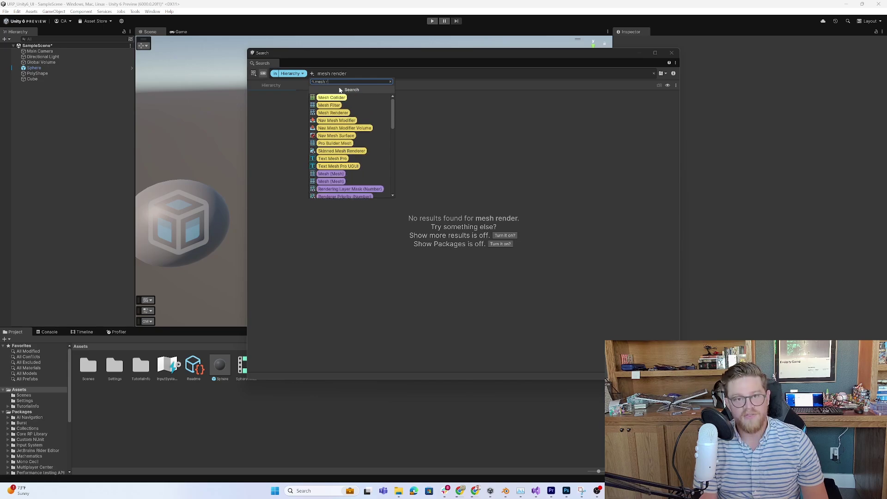
click(332, 97)
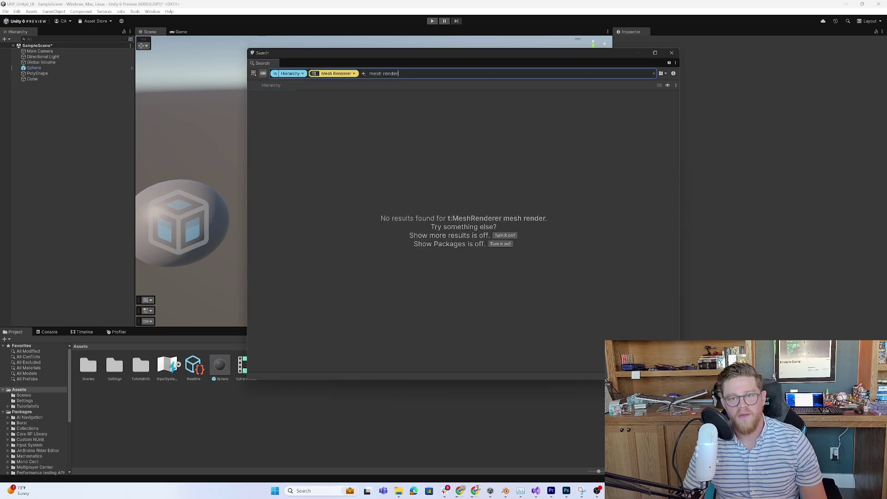
key(ctrl+shift+Left)
key(ctrl+shift+Left)
key(BackSpace)
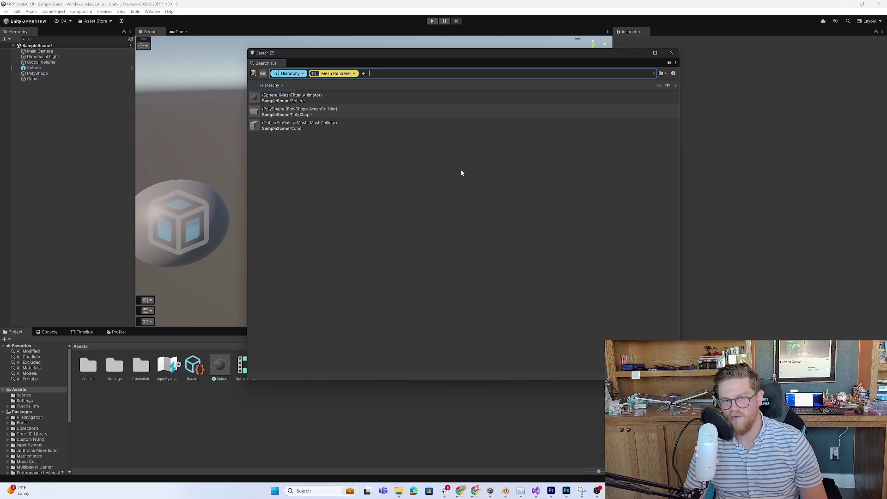
click(672, 53)
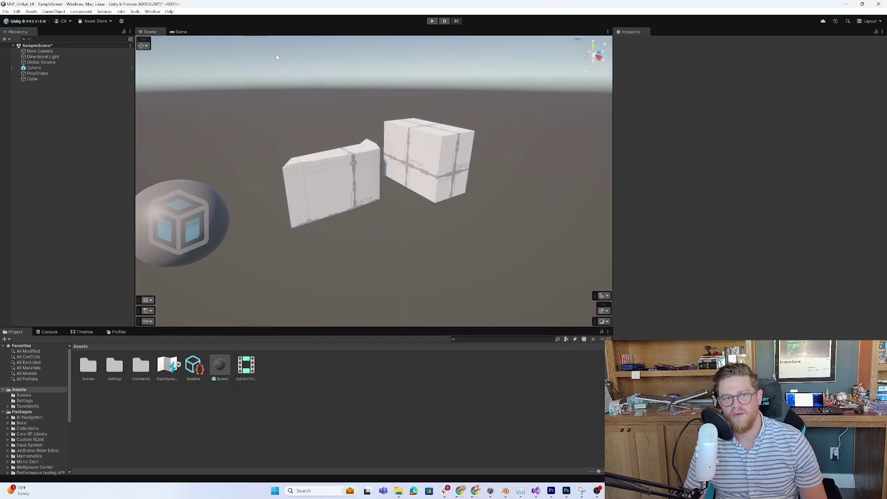
Step: Split the Game view out beside the Scene view and widen it
alt+drag(249, 120, 310, 119)
click(181, 32)
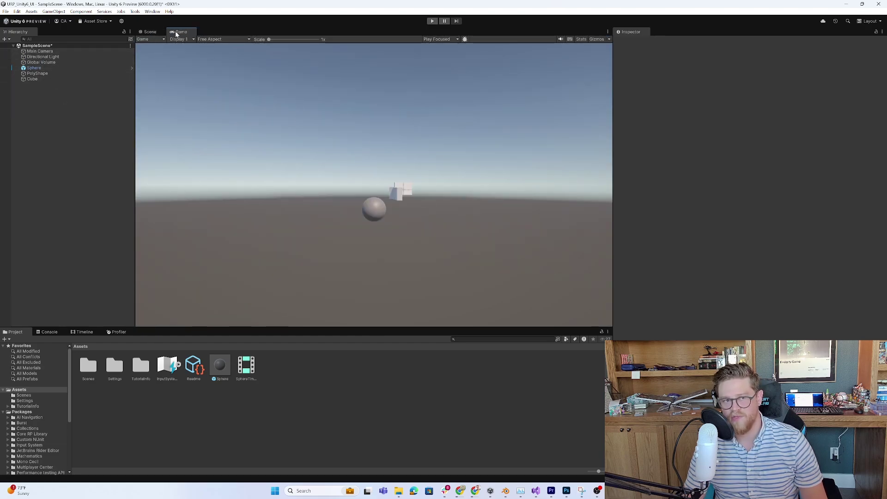
drag(180, 32, 565, 192)
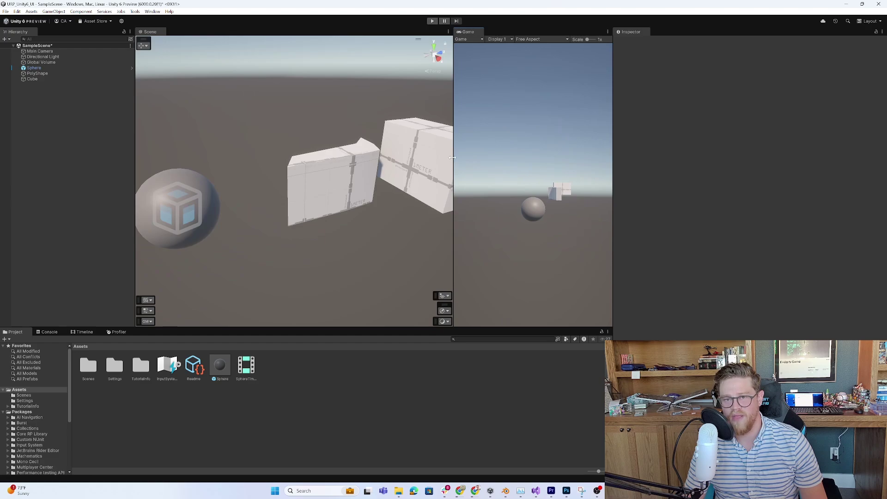
drag(386, 161, 347, 161)
Step: Move the Main Camera forward to Z -5.63 and rotate it to Y -1.864
click(40, 51)
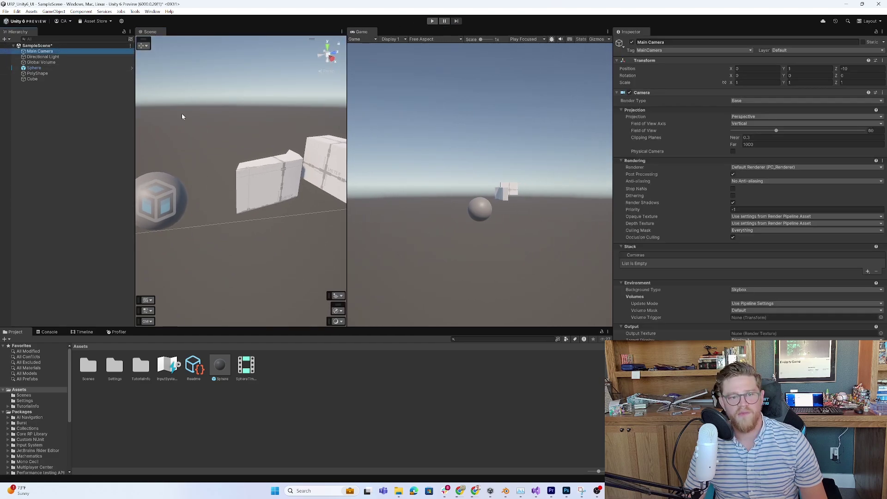
key(f)
scroll(171, 182, down, 5)
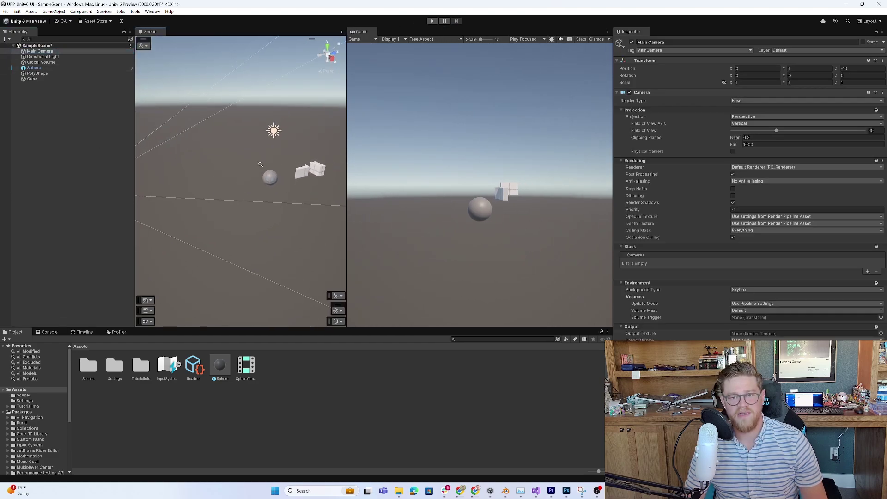
drag(174, 185, 222, 187)
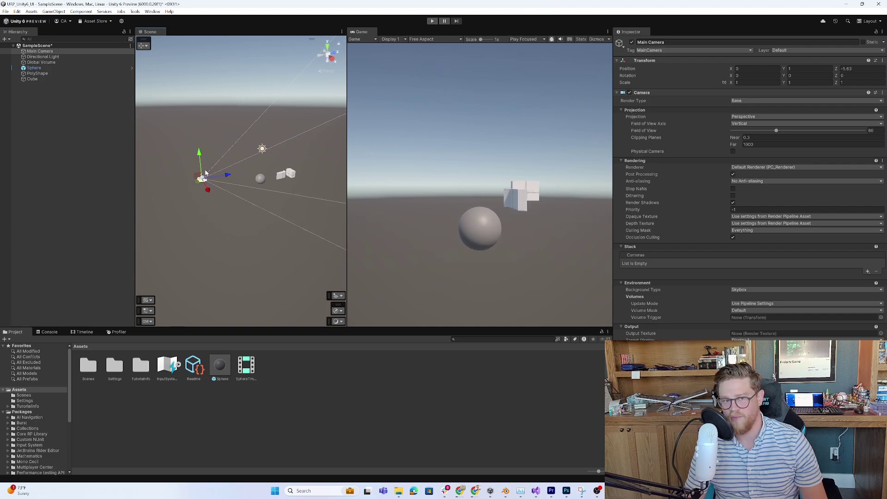
middle_drag(217, 189, 192, 187)
key(e)
mouse_move(190, 187)
mouse_down()
mouse_move(179, 193)
mouse_move(194, 192)
mouse_up()
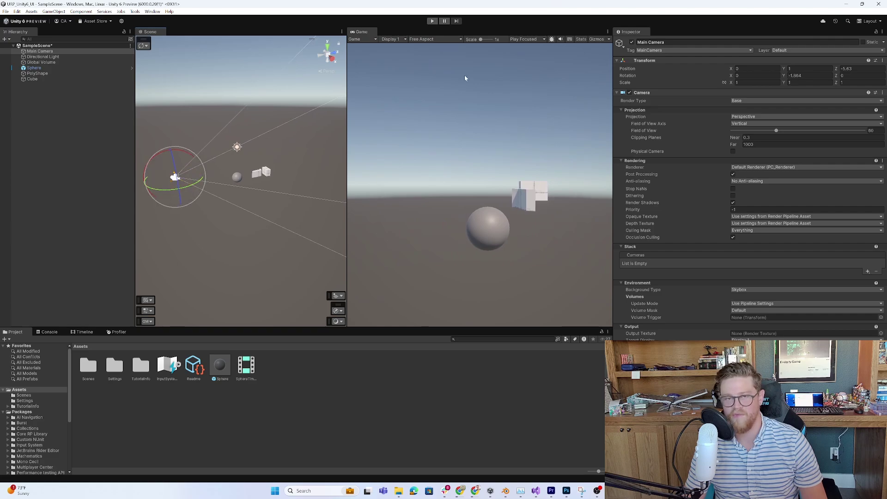
Step: Dock the Game view back with the Scene view and display it
drag(361, 32, 235, 31)
click(148, 32)
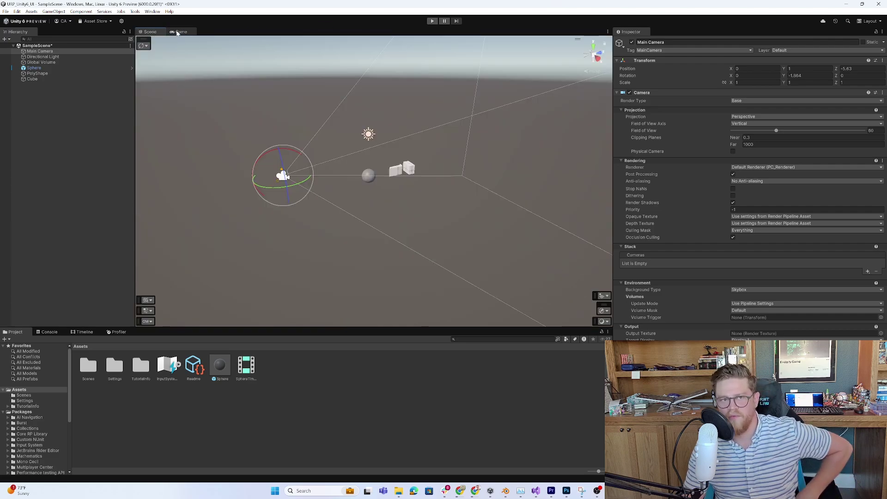
click(180, 32)
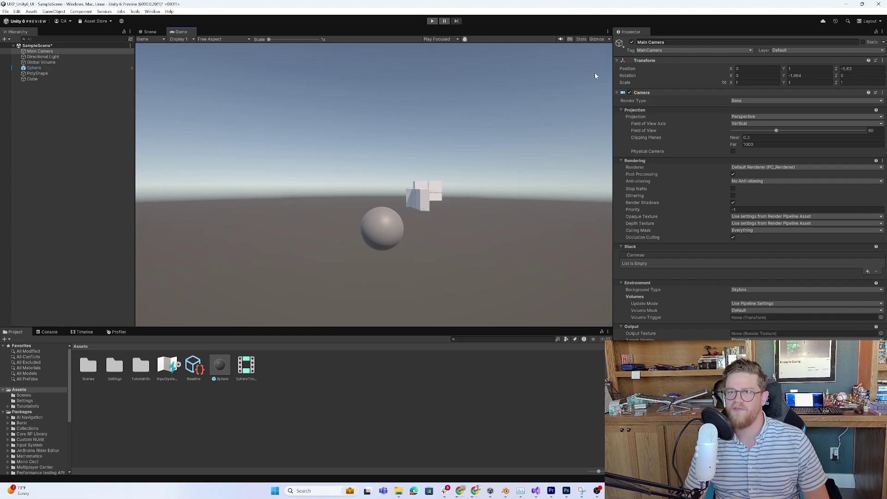
key(ctrl+7)
Step: Dock the Lighting window beside the Inspector and create a New Lighting Settings asset
click(153, 12)
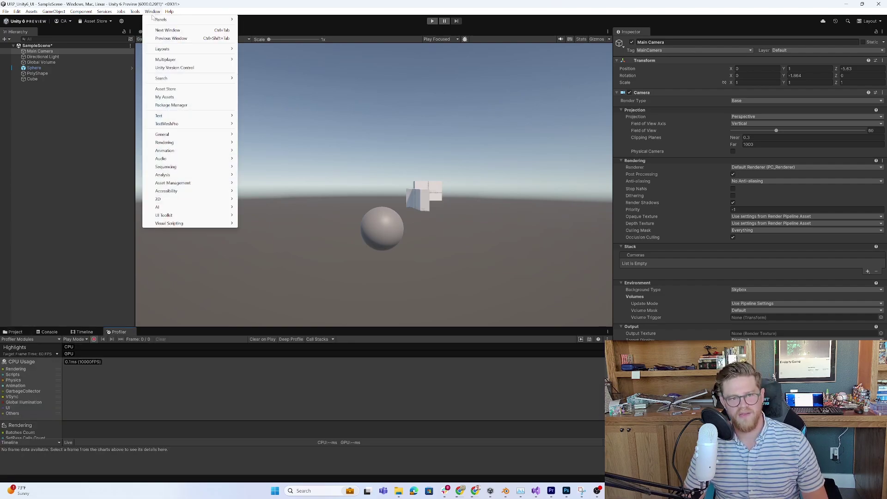
mouse_move(164, 142)
click(261, 142)
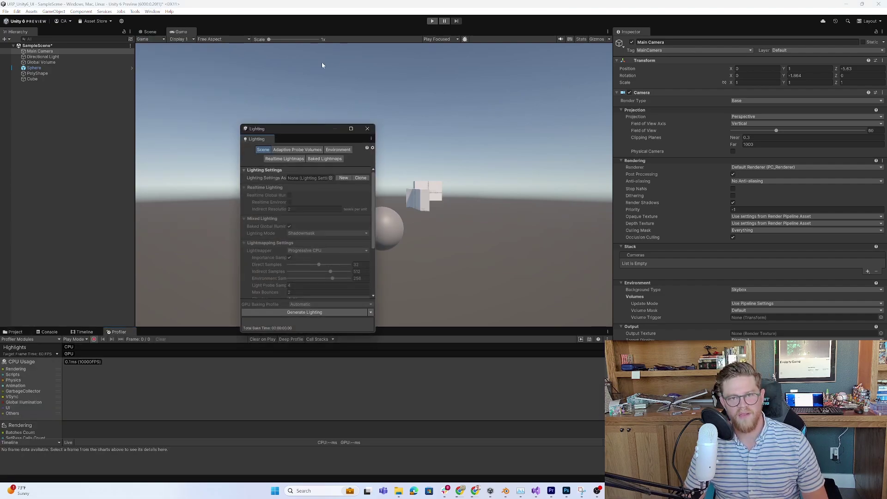
drag(257, 140, 635, 134)
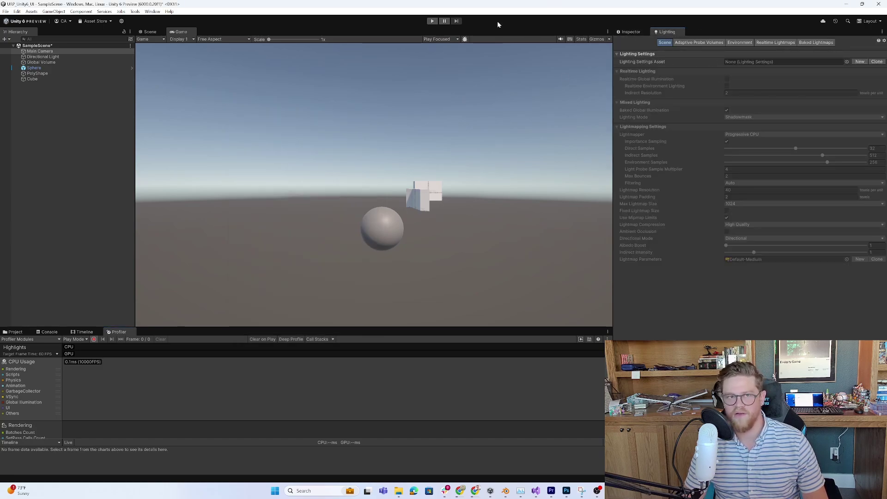
click(860, 62)
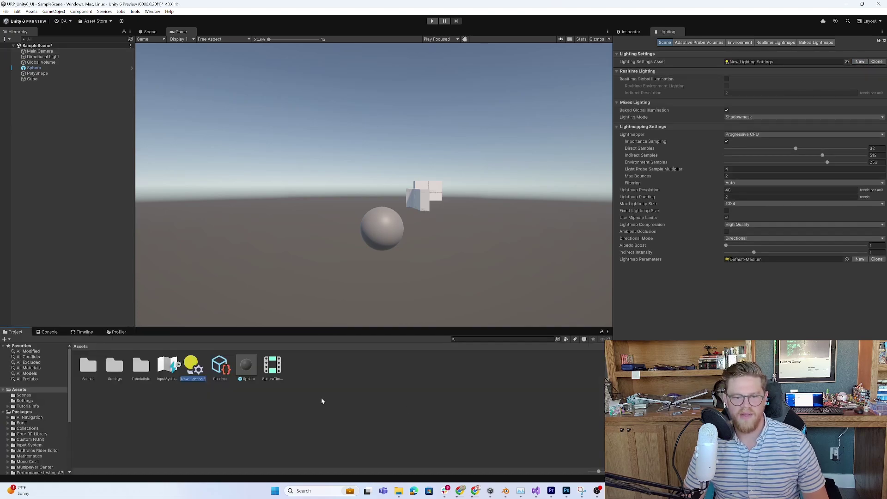
Step: Browse the Adaptive Probe Volumes and Environment tabs, then return to Scene
click(702, 42)
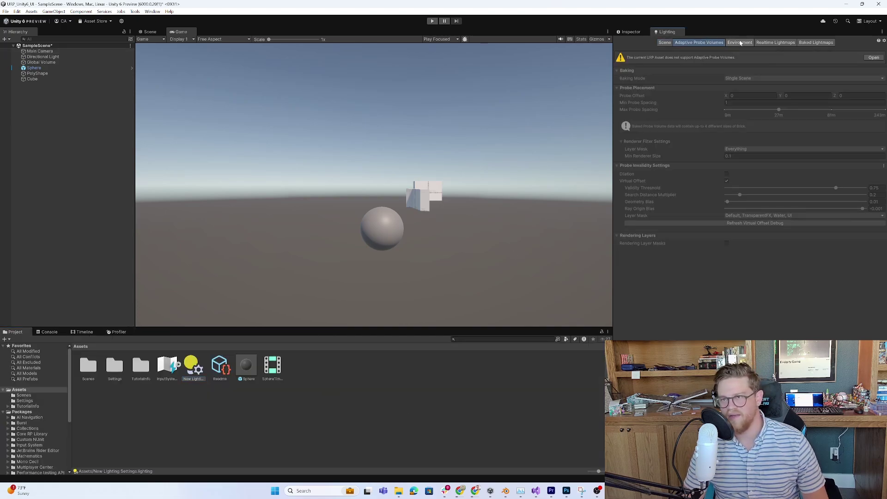
click(740, 43)
click(714, 43)
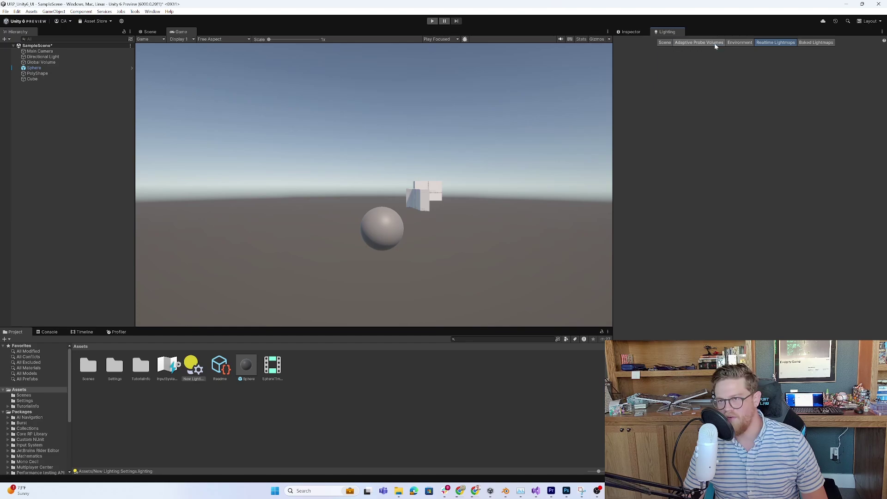
click(664, 42)
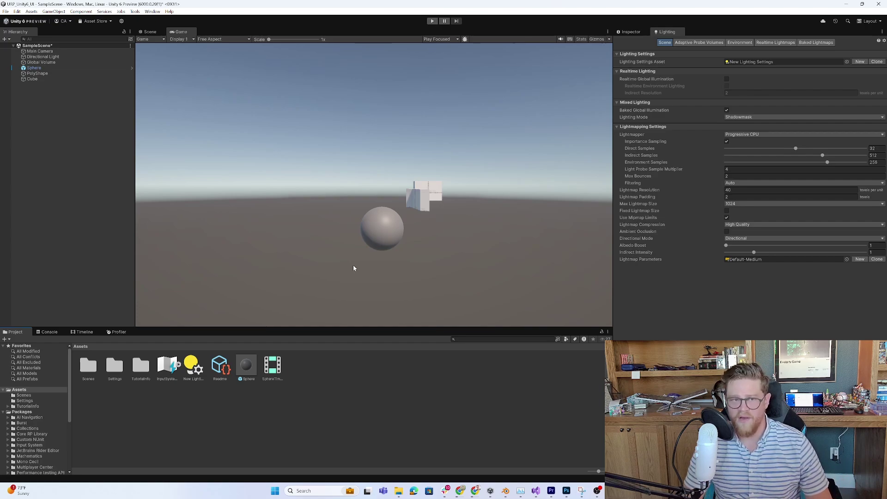
click(149, 31)
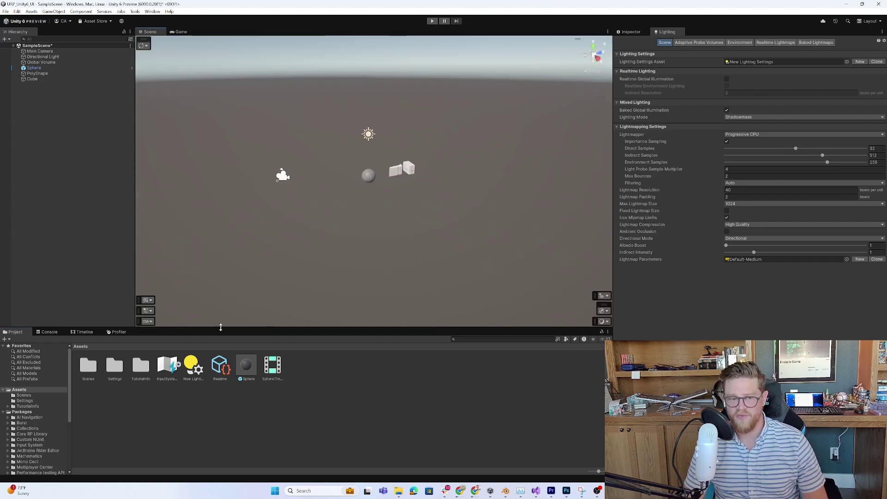